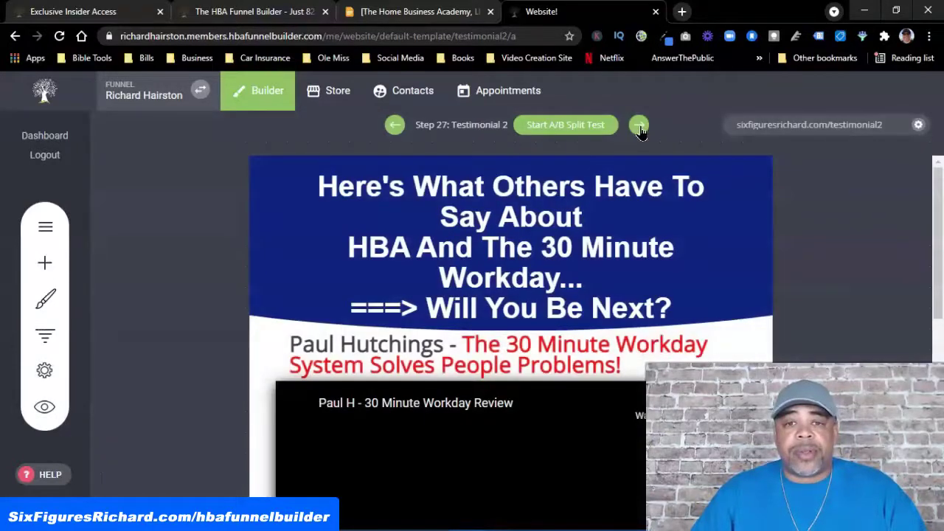
Advance through Testimonial 3 and 4 to Step 30: Testimonial 5 and open its live preview
click(639, 127)
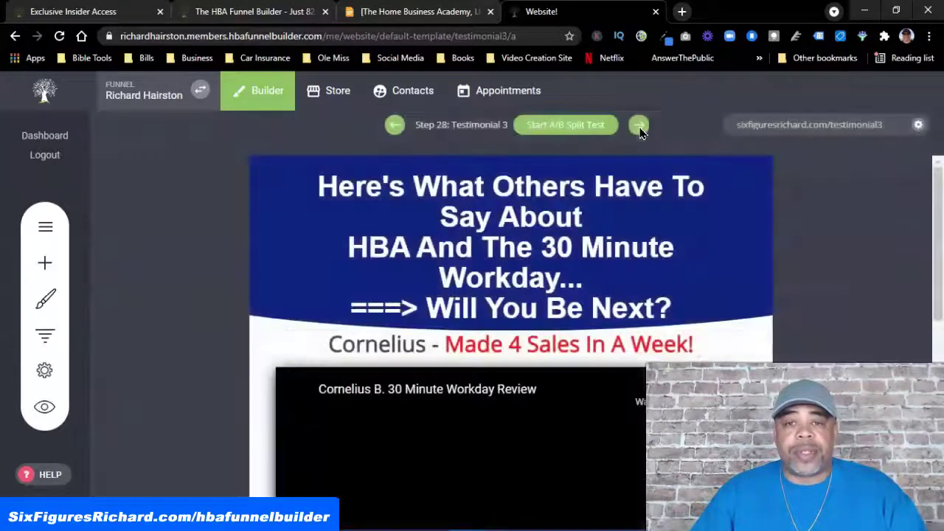
click(639, 127)
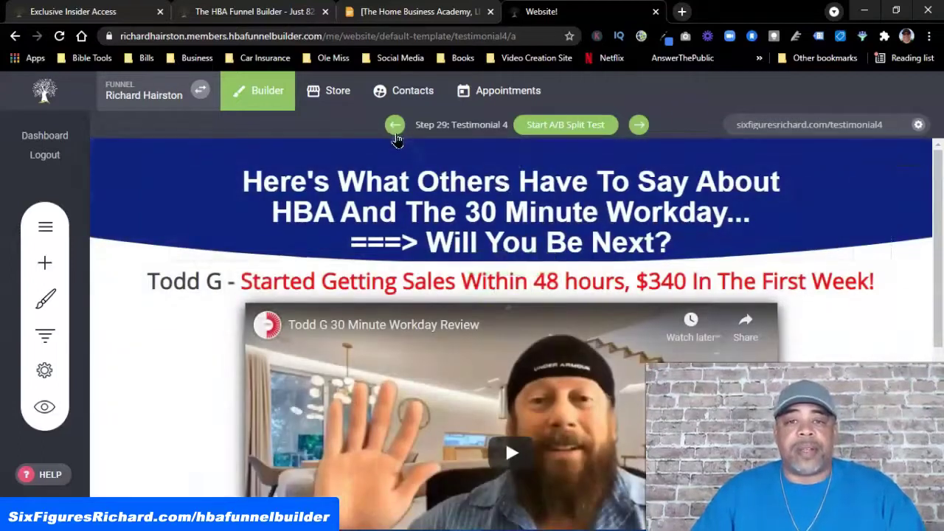
click(639, 130)
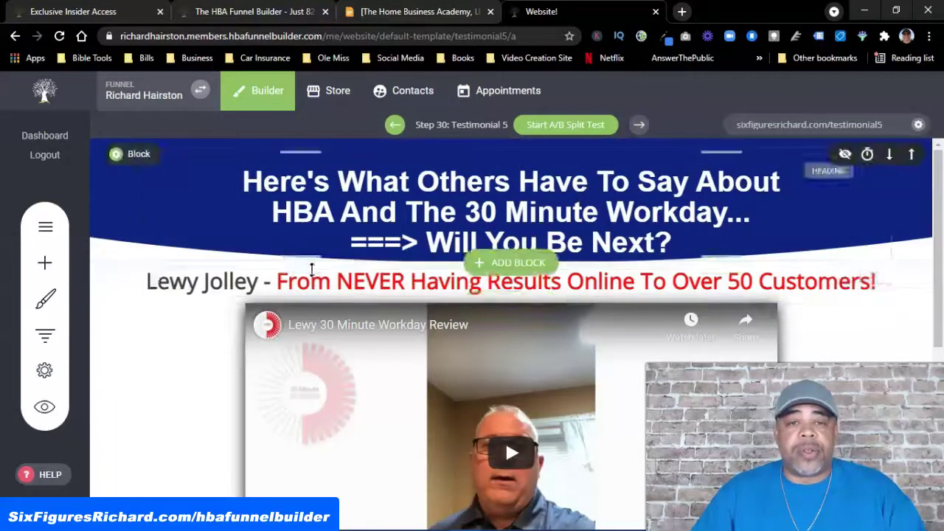
scroll(377, 298, down, 5)
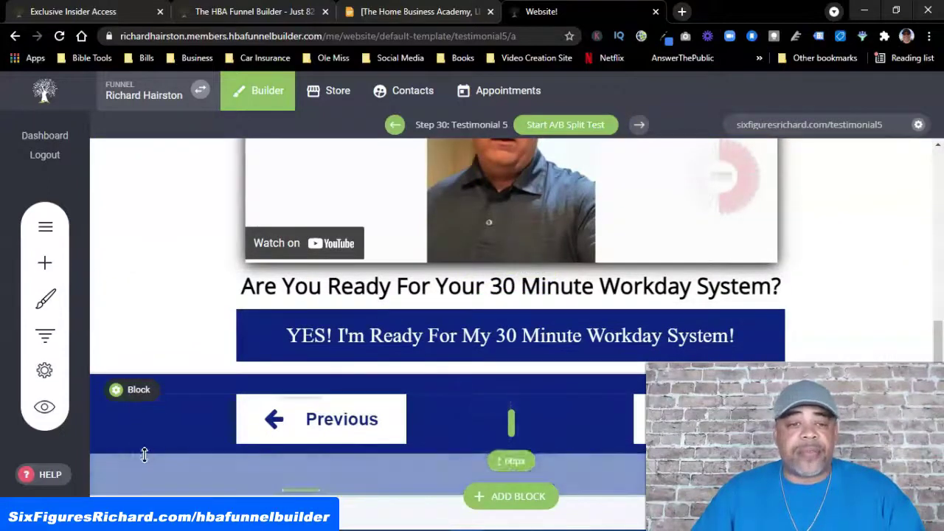
click(46, 411)
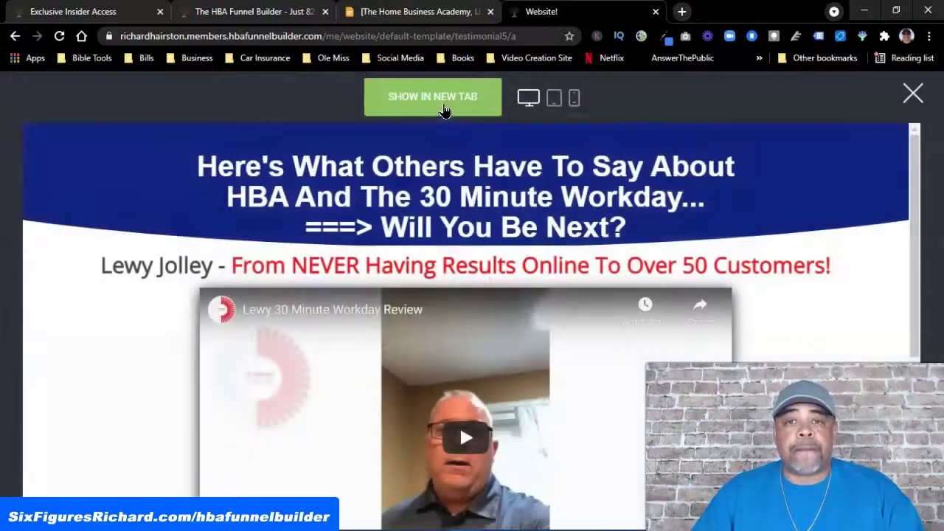
Open the Testimonial 5 preview in a separate tab, follow its Next link, then return
click(445, 108)
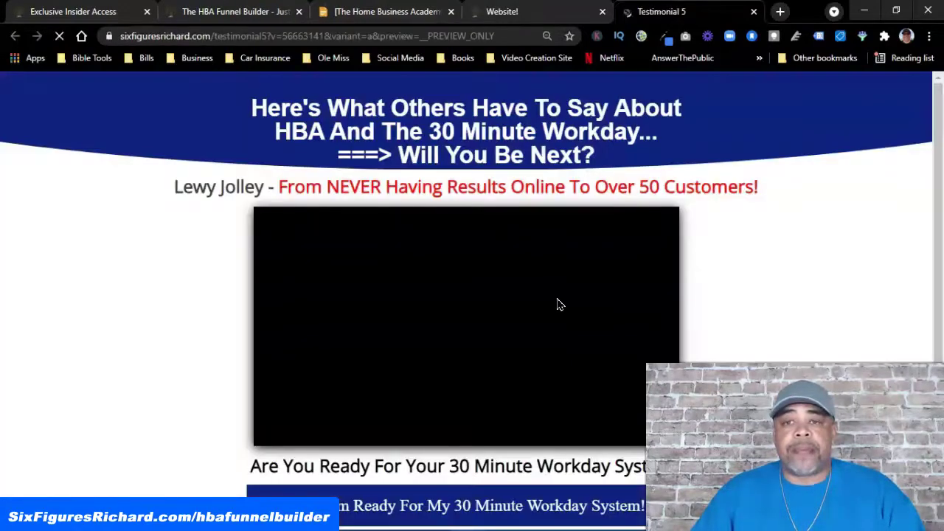
scroll(558, 302, down, 2)
scroll(558, 302, up, 2)
scroll(558, 302, down, 2)
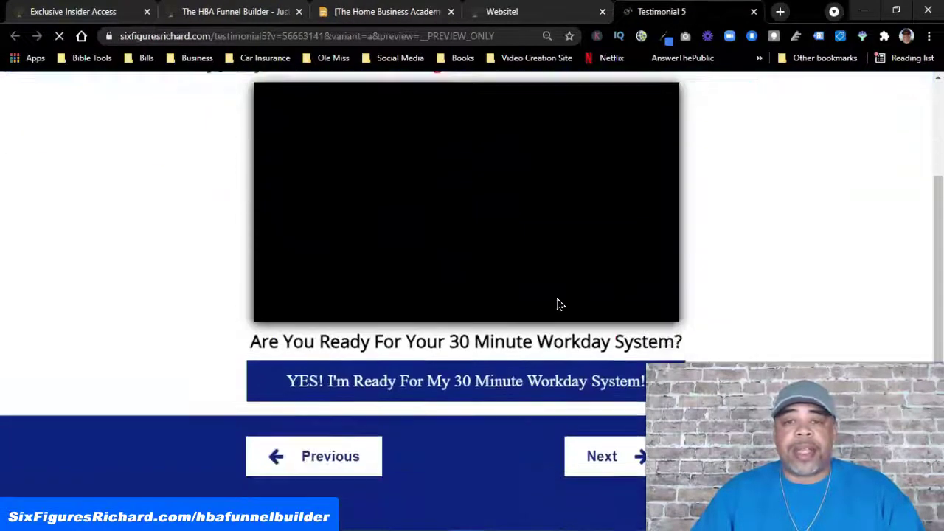
click(620, 456)
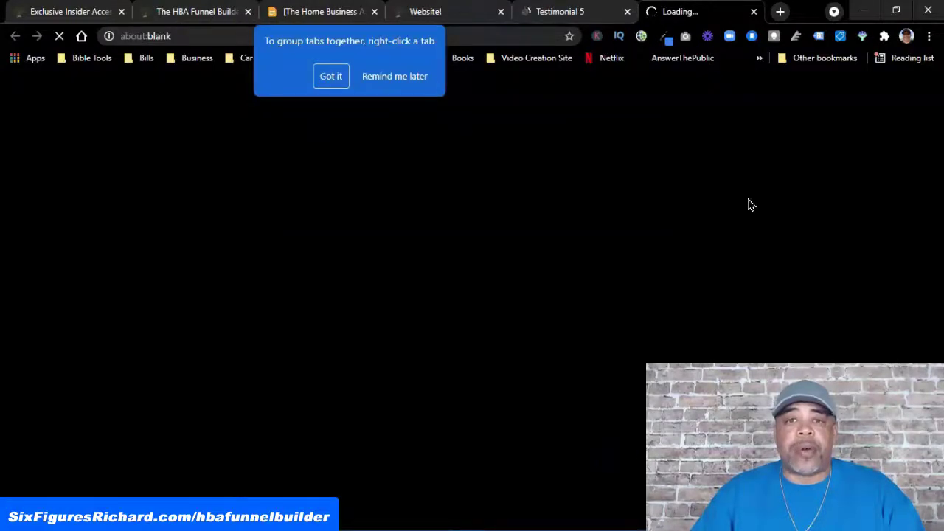
click(338, 83)
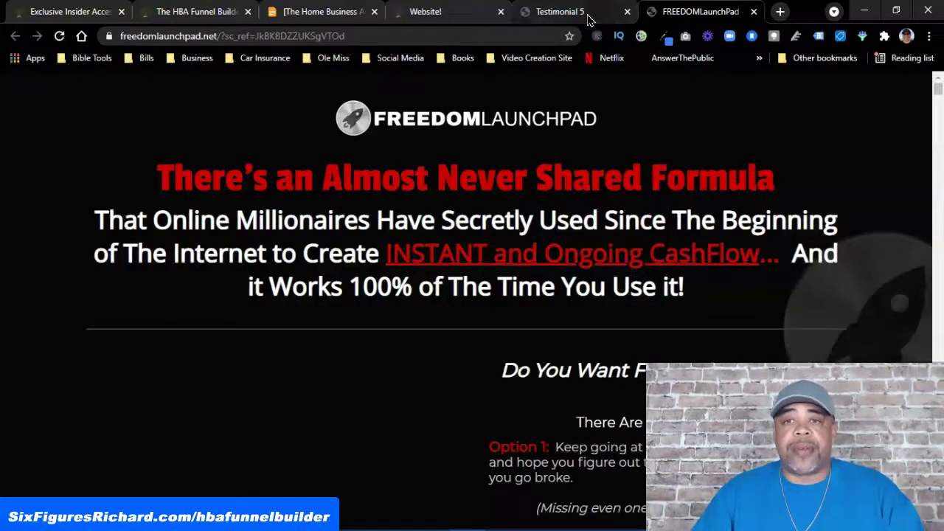
click(587, 15)
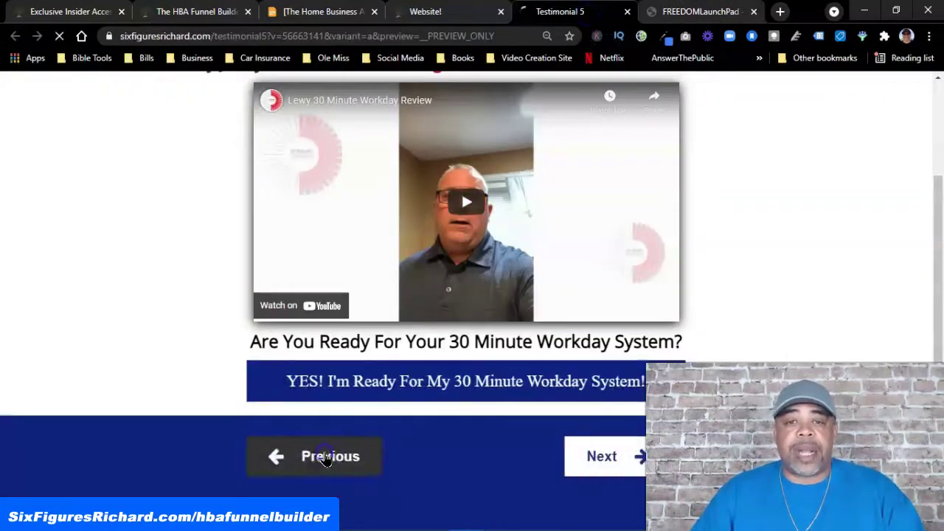
Page back through Testimonials 4, 3 and 2 to Testimonial 1, then close that preview
click(325, 457)
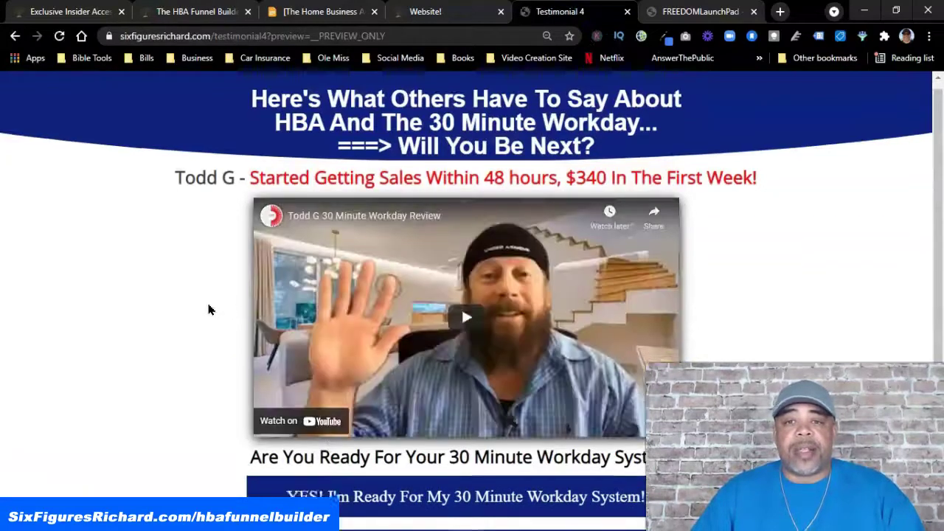
scroll(206, 310, down, 2)
click(317, 457)
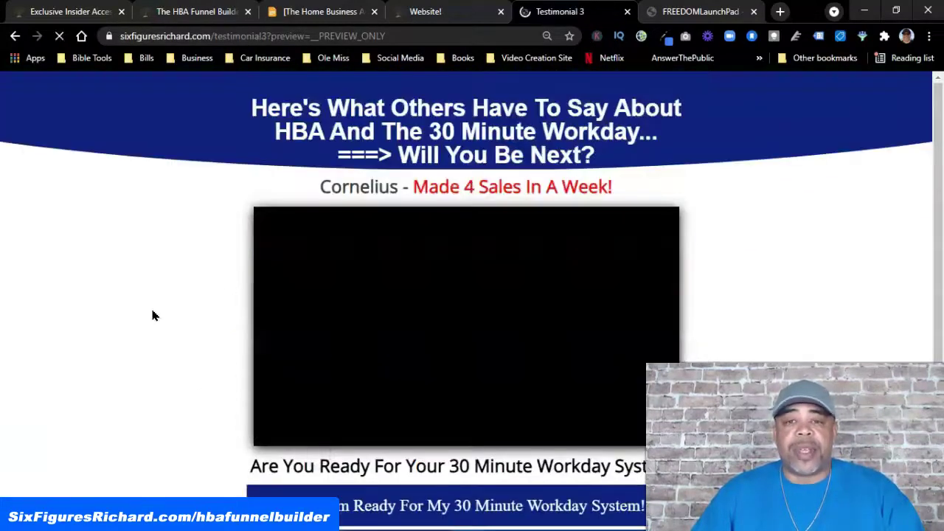
scroll(212, 336, down, 2)
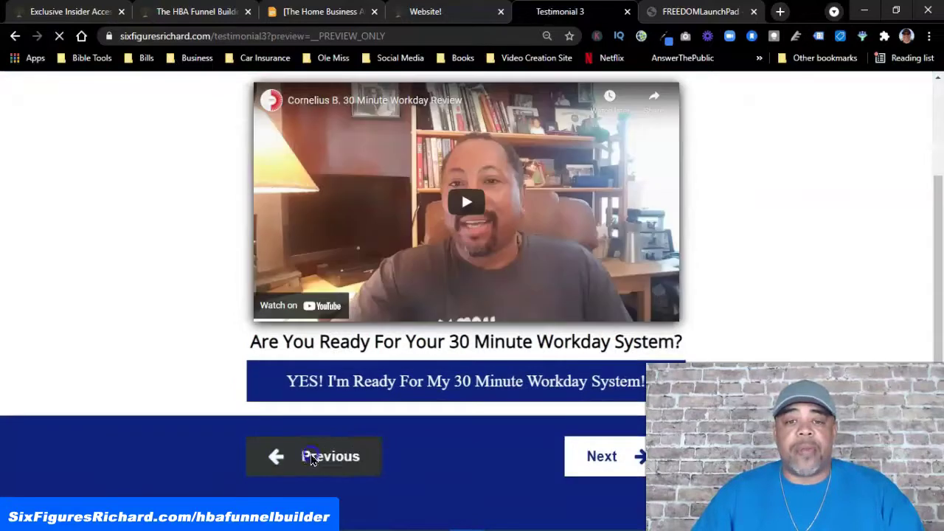
click(310, 457)
scroll(226, 345, down, 2)
click(325, 459)
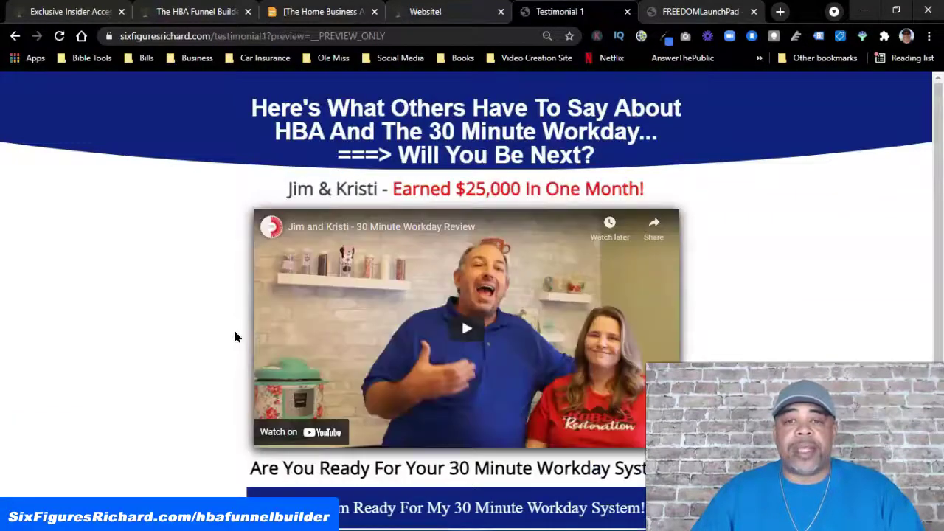
scroll(235, 332, down, 1)
scroll(234, 337, down, 2)
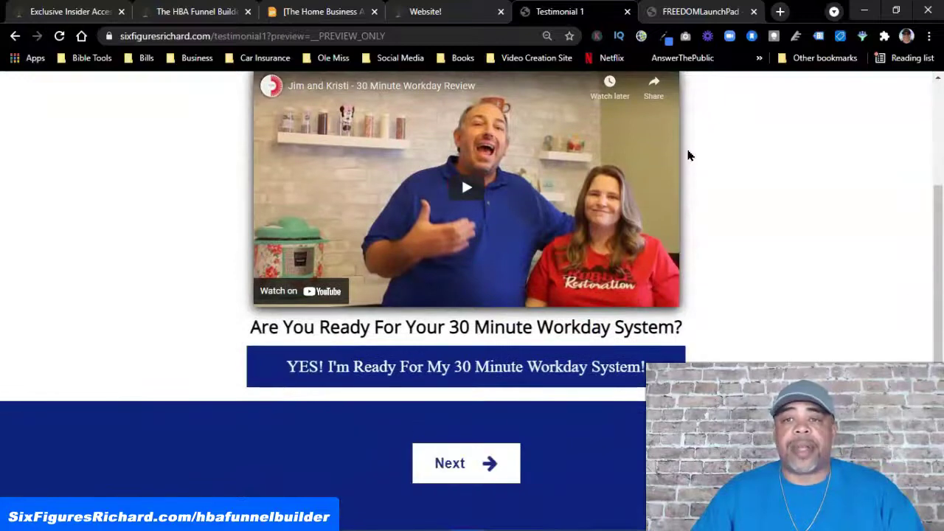
click(627, 12)
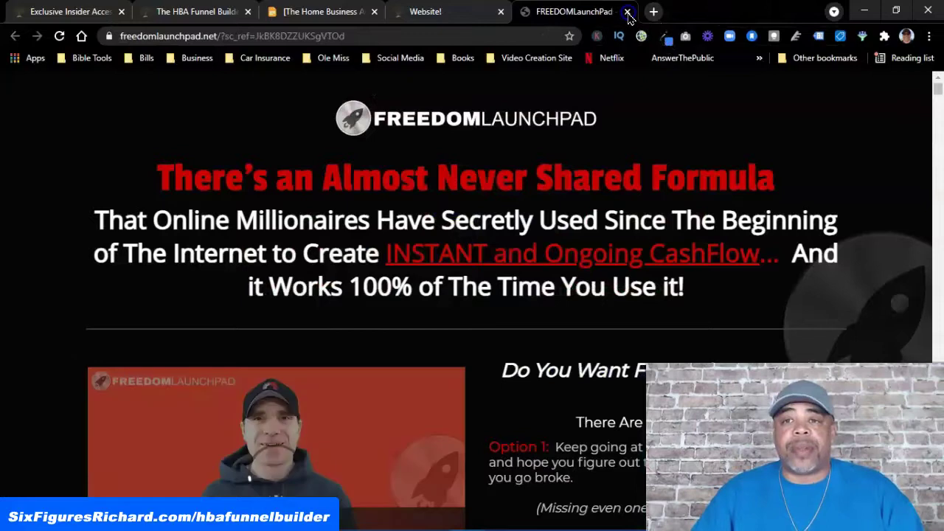
Close the FREEDOMLaunchPad page and switch to the HBA Funnel Builder sales page
click(627, 12)
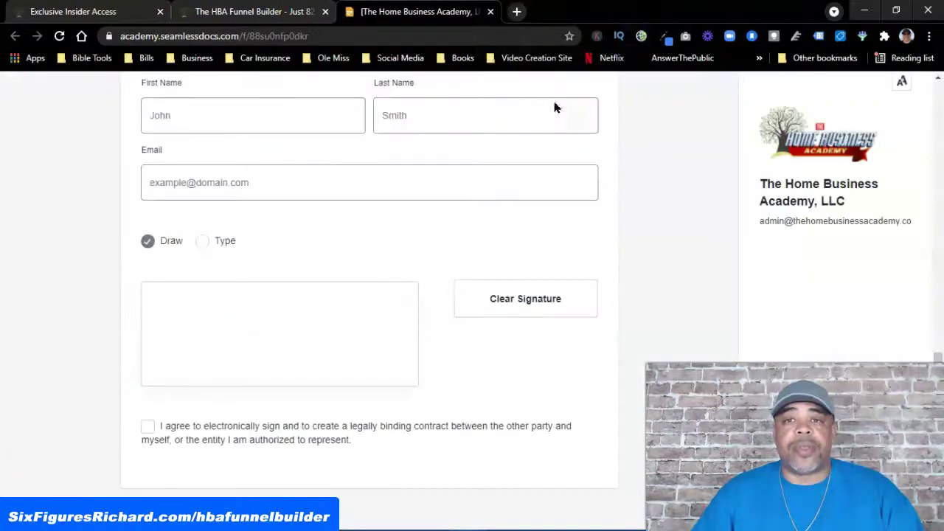
click(247, 13)
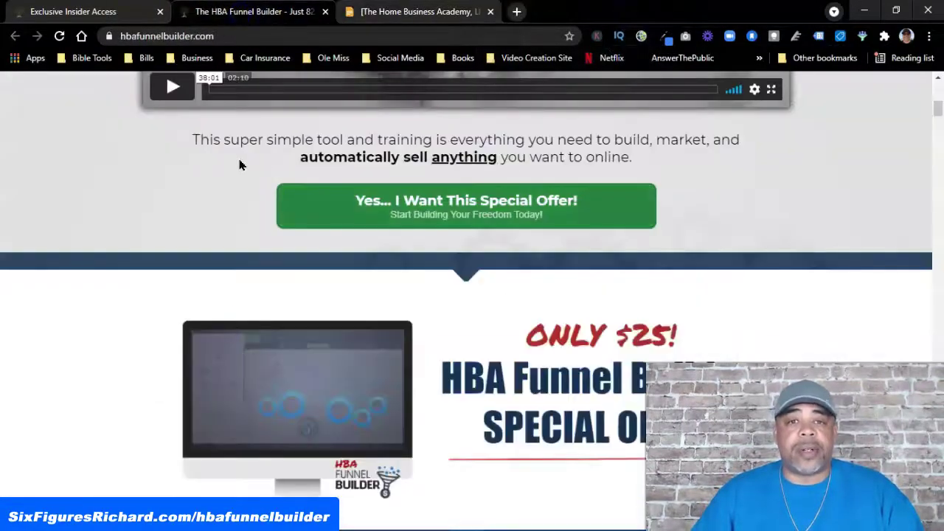
scroll(157, 183, down, 3)
scroll(310, 174, up, 6)
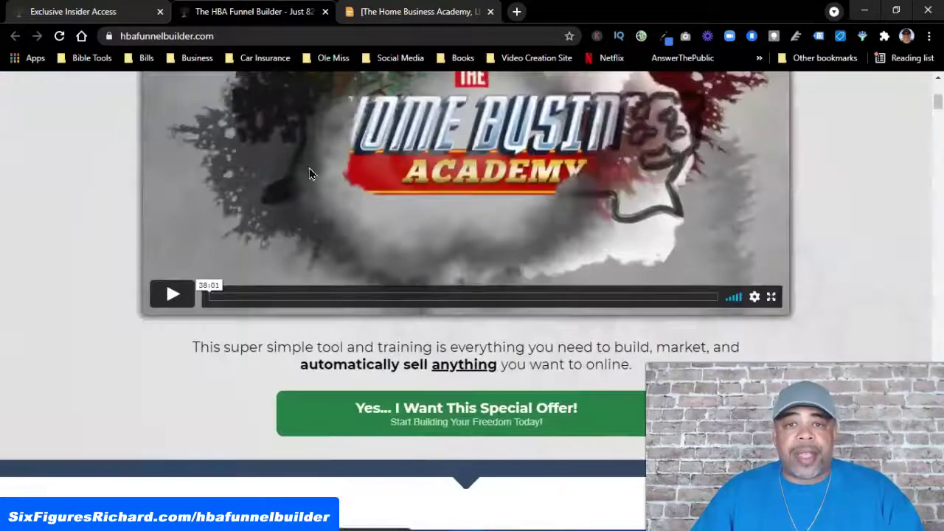
Reopen HBA Funnel Builder in a new tab, log in, and show the funnel's step list
click(517, 13)
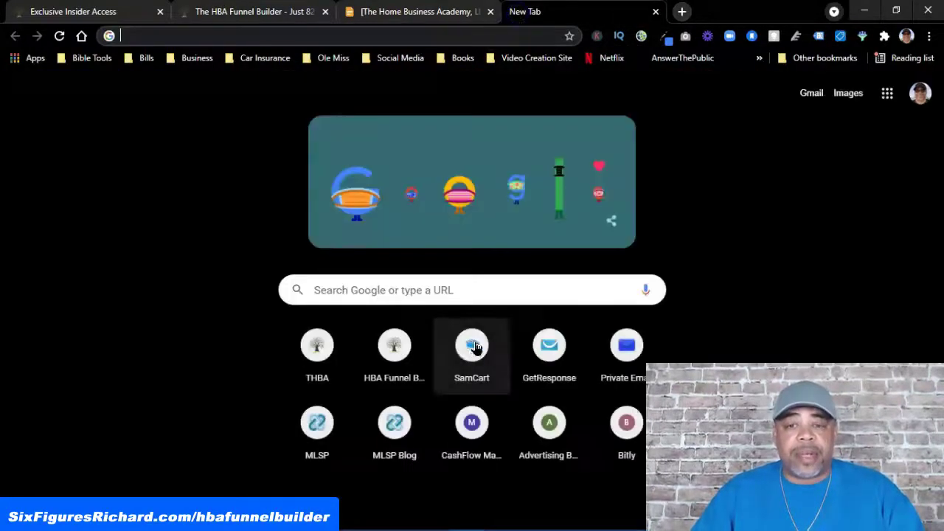
click(402, 352)
click(447, 434)
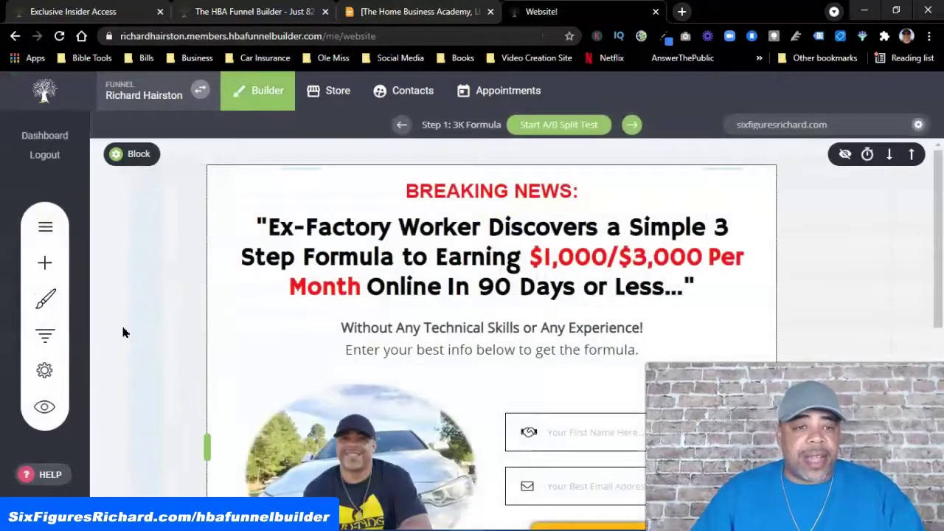
click(45, 340)
Add a new step group named 'Test' below Testimonial 5 in the funnel's step list
scroll(358, 310, down, 10)
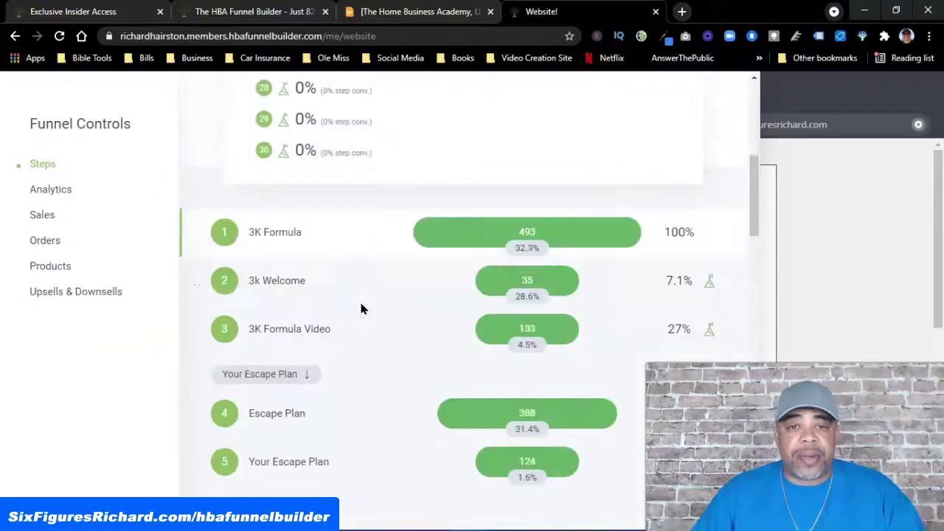
scroll(384, 318, down, 10)
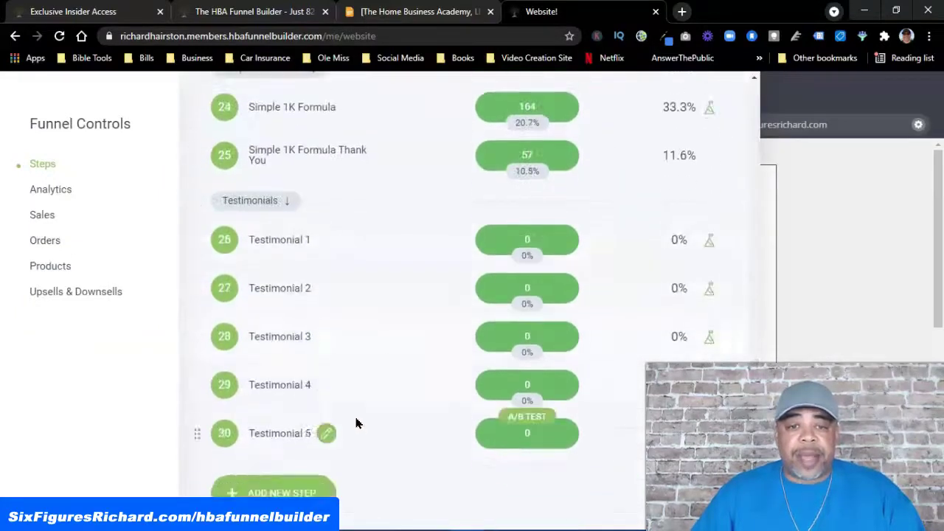
click(273, 491)
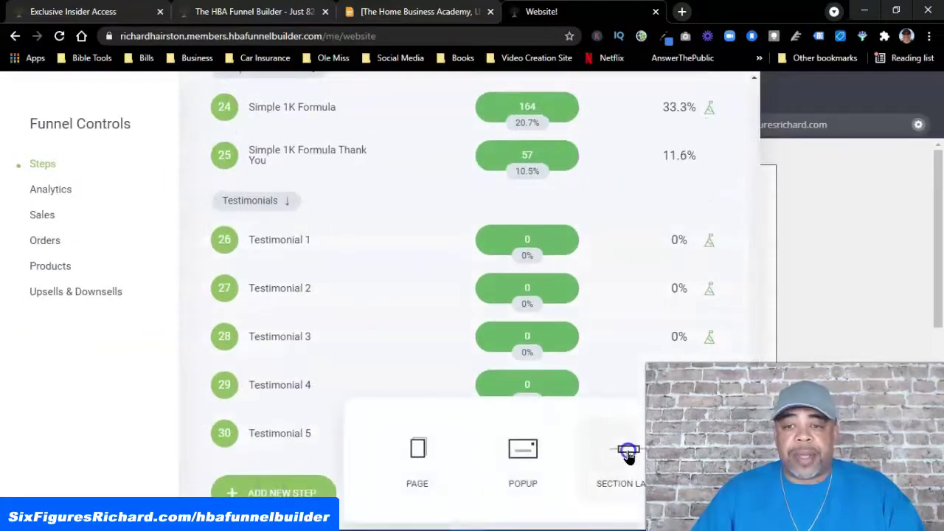
click(627, 452)
text(Tset)
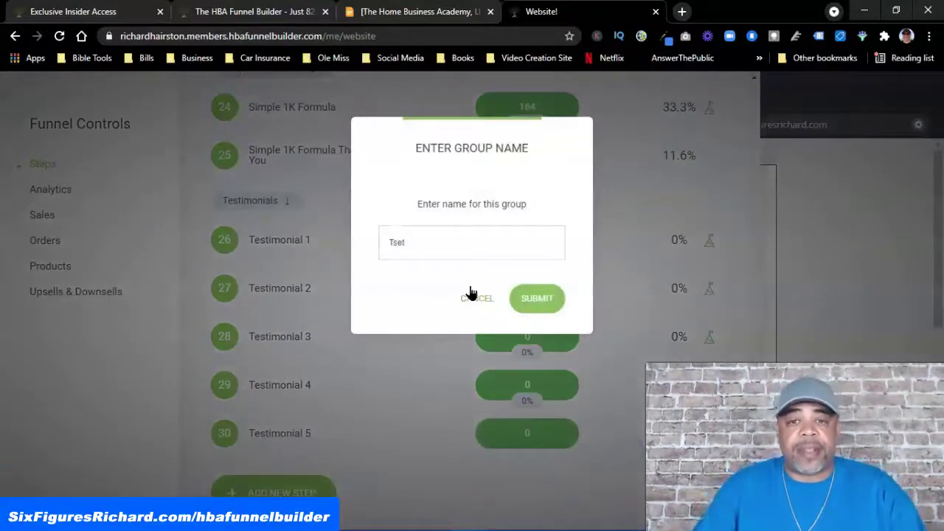
key(BackSpace)
key(BackSpace)
key(BackSpace)
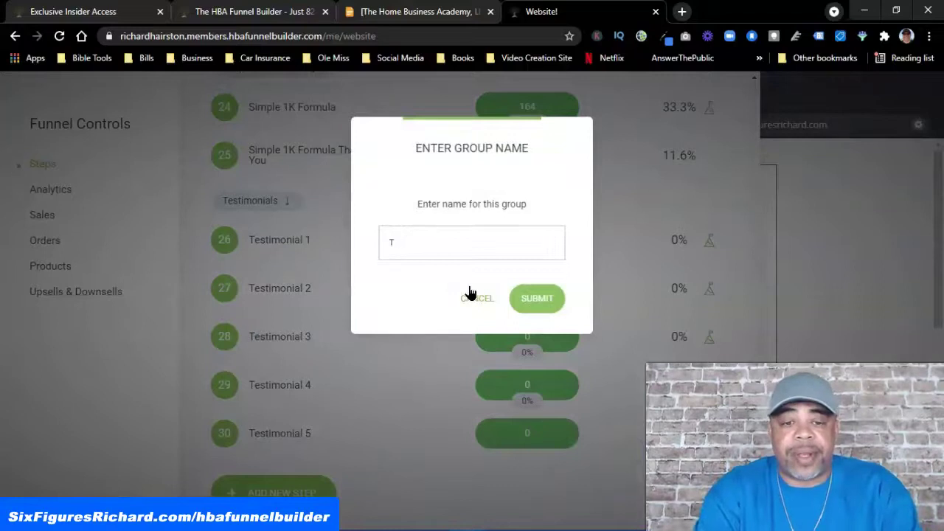
text(est)
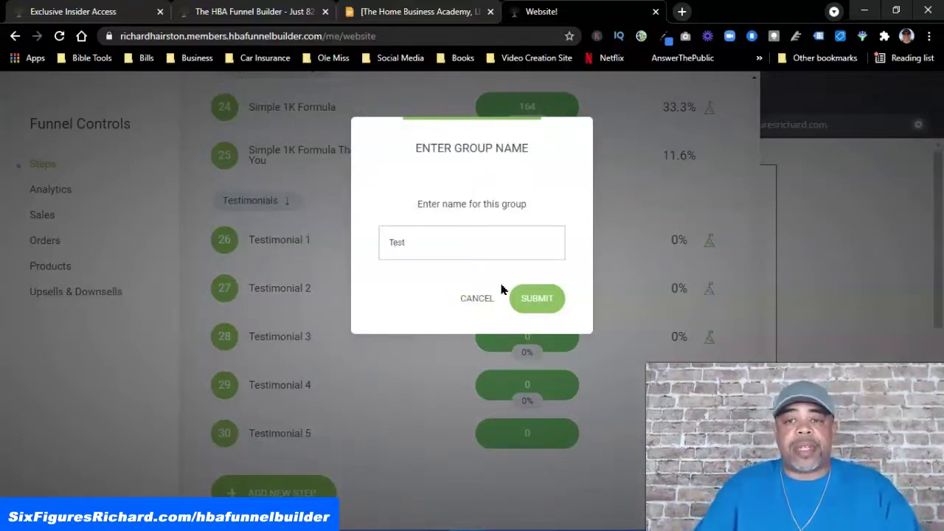
click(538, 301)
scroll(339, 465, down, 1)
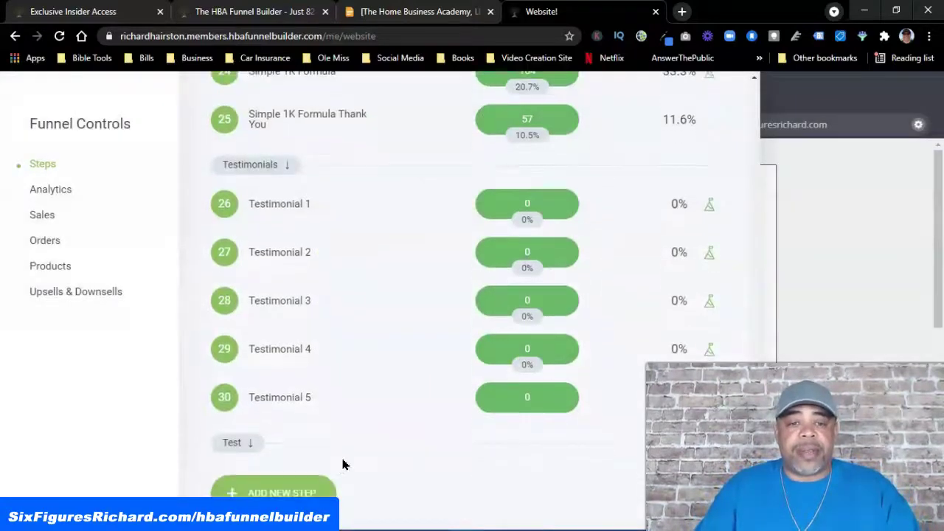
click(277, 493)
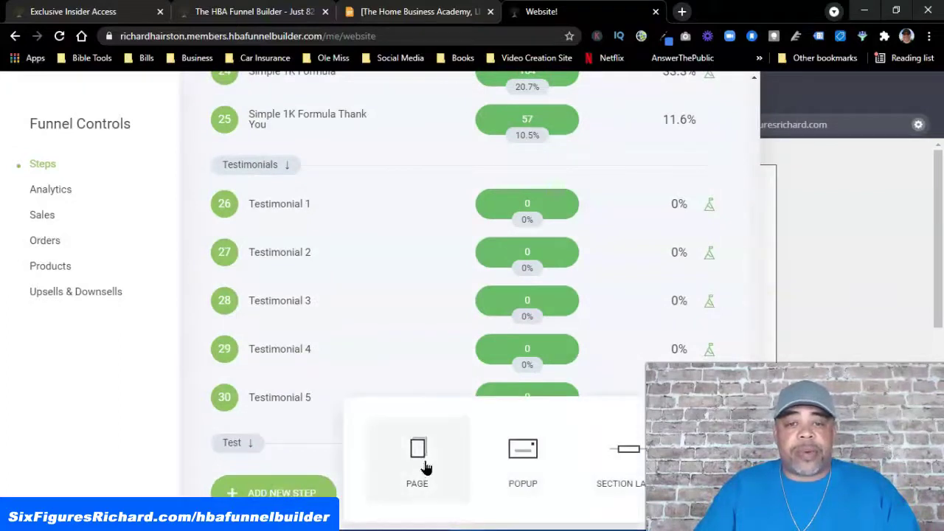
Make the new step a page and, after browsing the Perfect and MLM templates, choose Empty Page
click(418, 454)
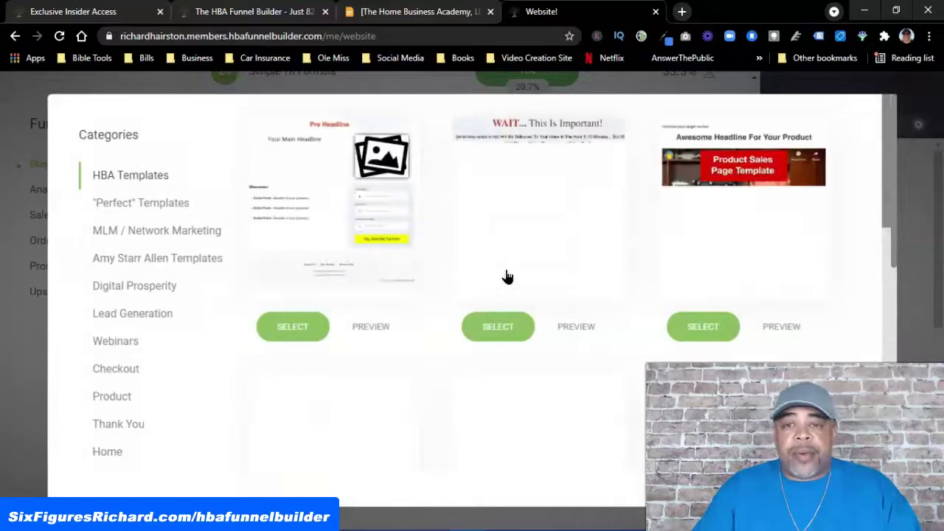
scroll(489, 284, down, 7)
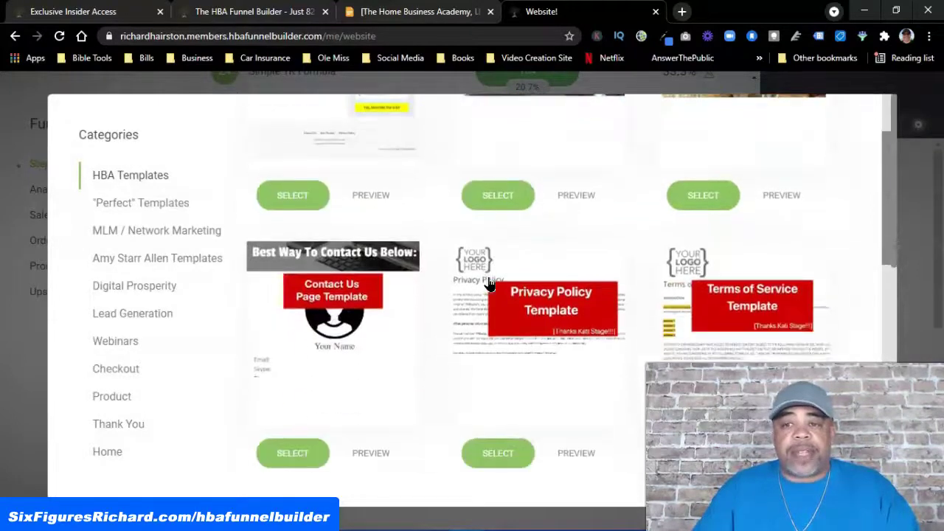
scroll(489, 284, up, 2)
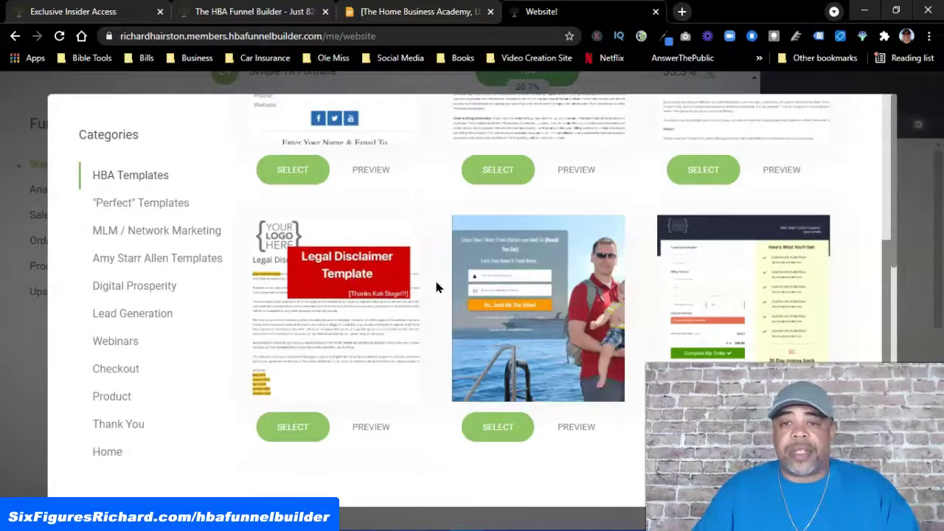
scroll(436, 287, up, 2)
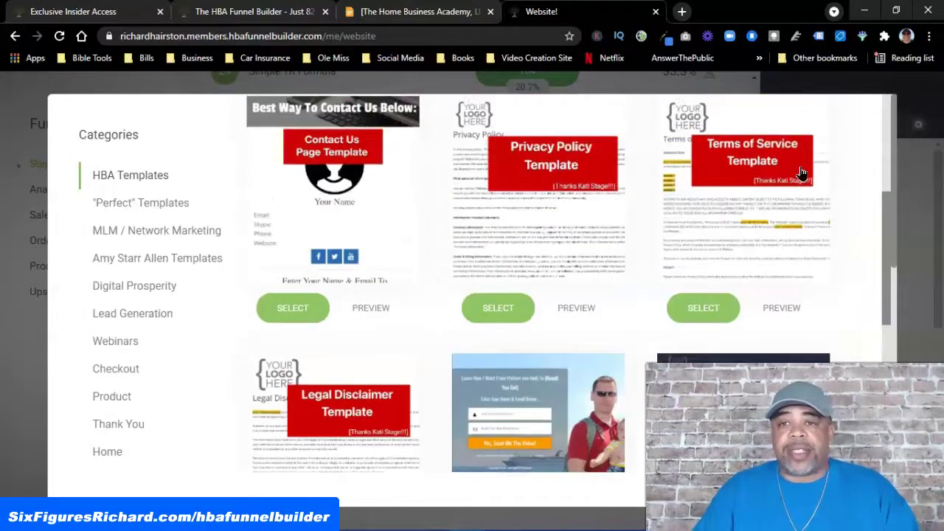
scroll(400, 226, down, 5)
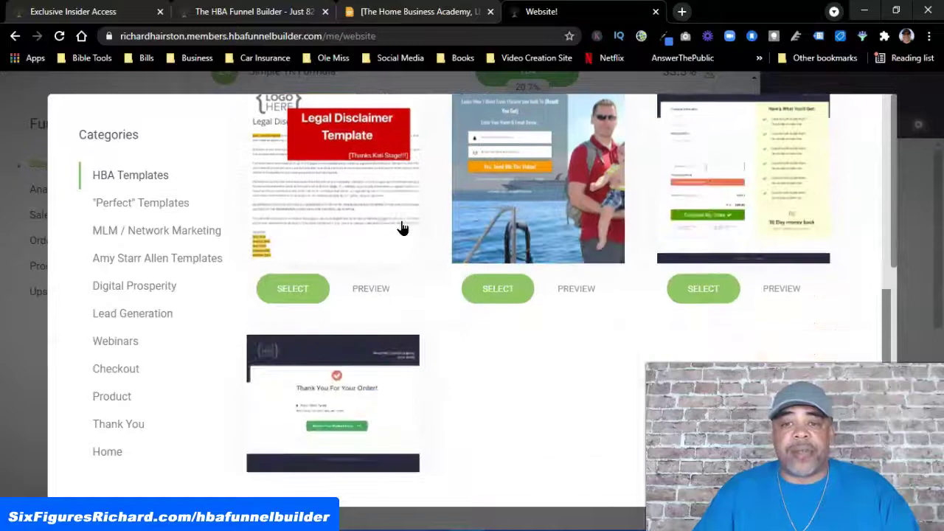
scroll(354, 243, up, 3)
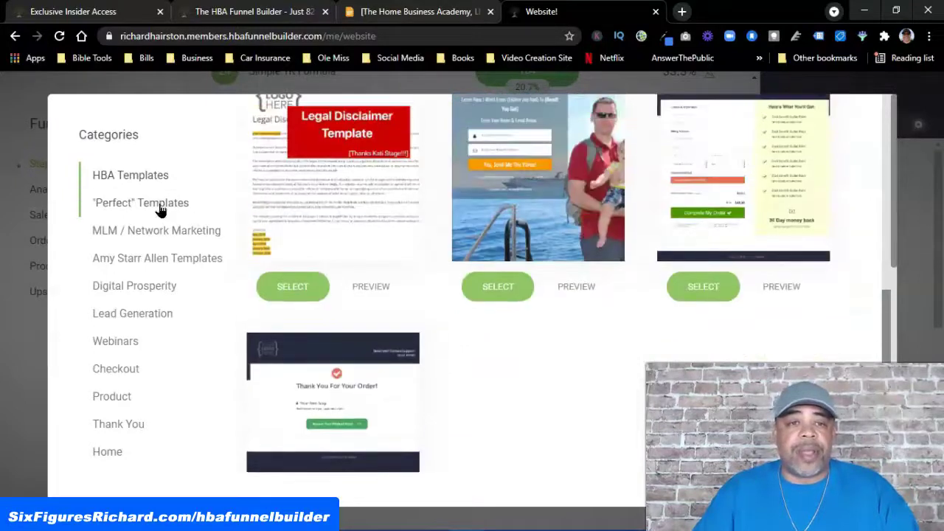
click(160, 206)
click(188, 232)
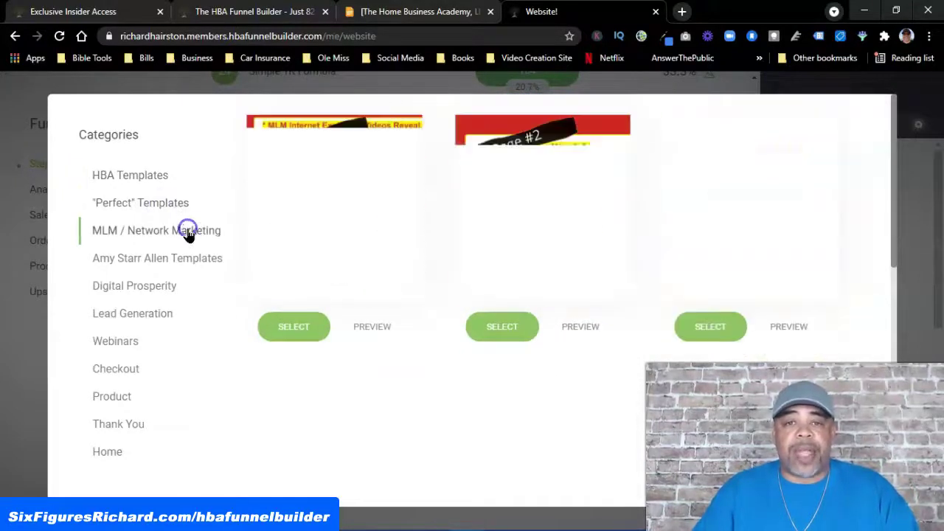
scroll(183, 267, down, 2)
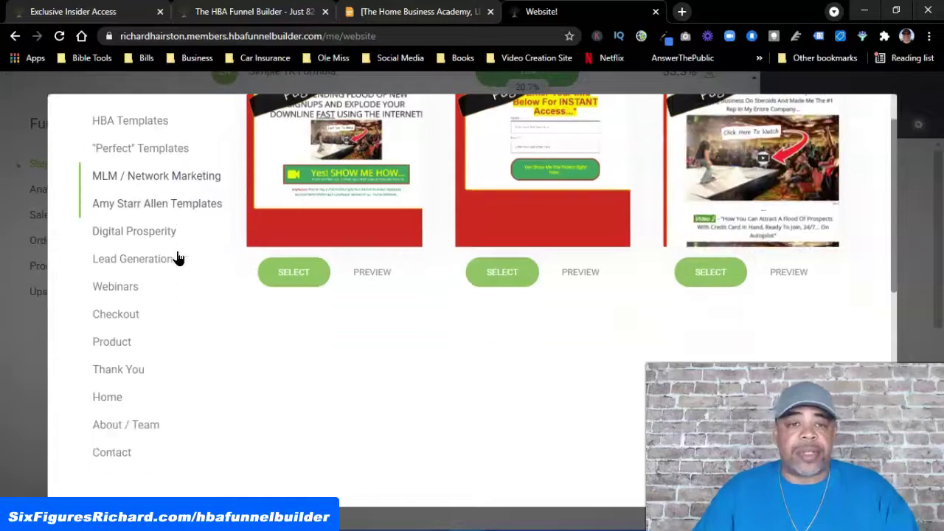
scroll(182, 256, down, 4)
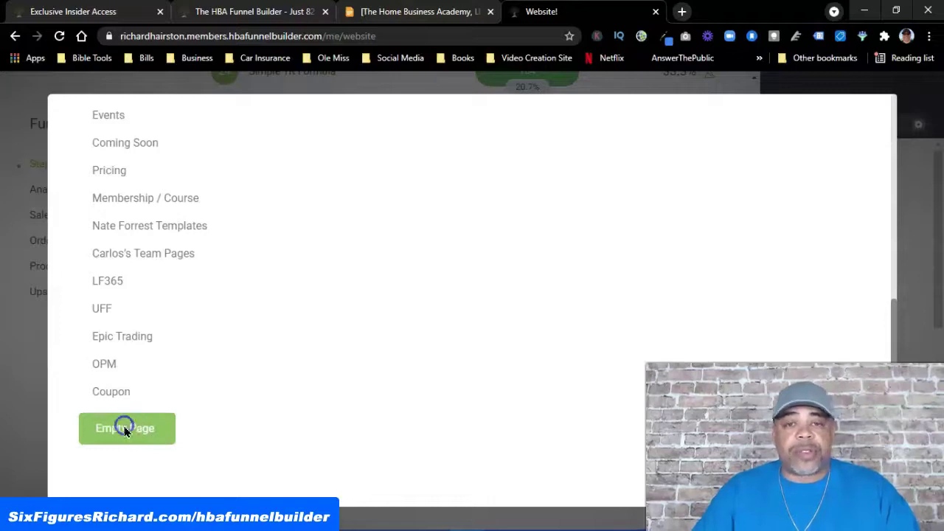
click(165, 429)
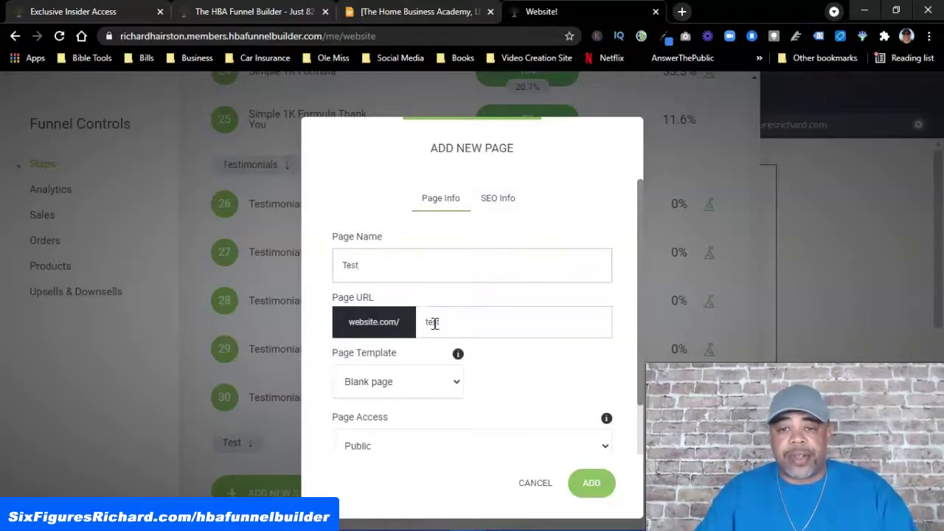
Create the Test page and drag a Heading widget onto the top of its blank canvas
click(582, 483)
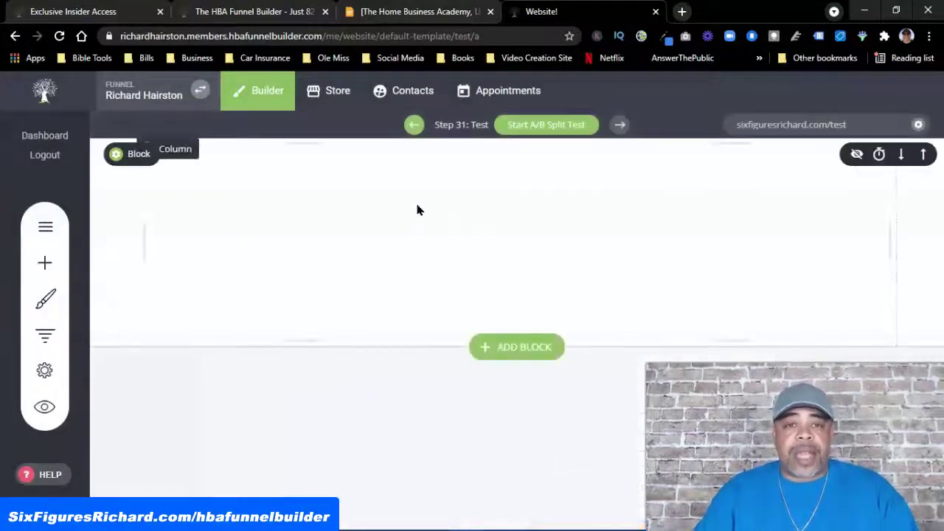
mouse_move(142, 167)
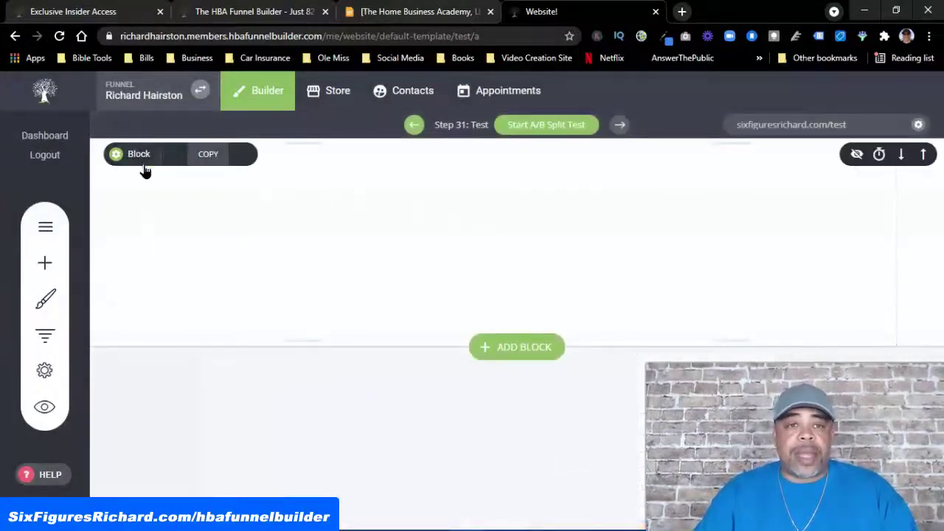
click(45, 263)
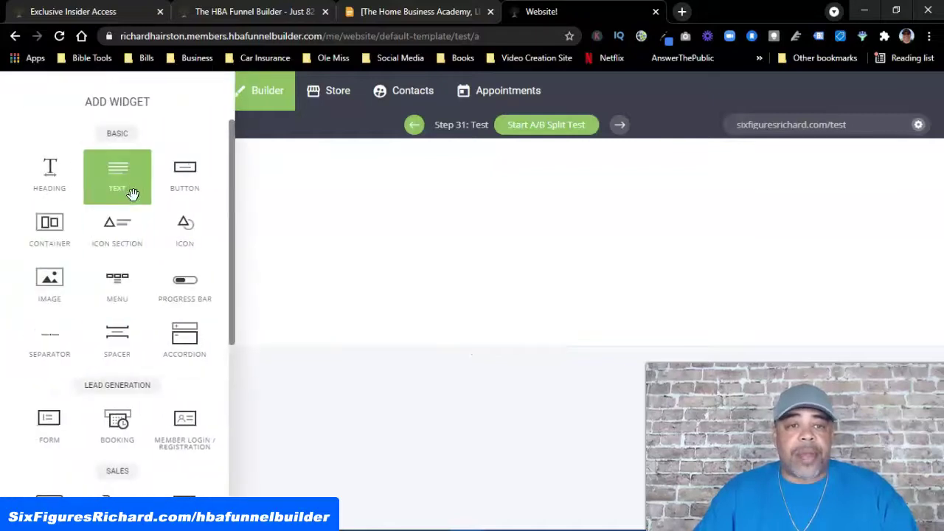
drag(48, 174, 86, 173)
drag(524, 223, 554, 191)
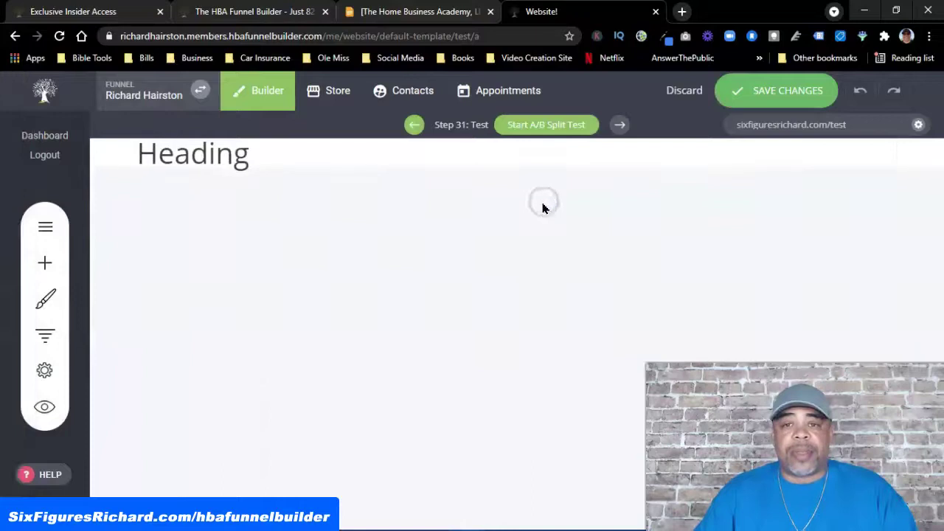
click(267, 152)
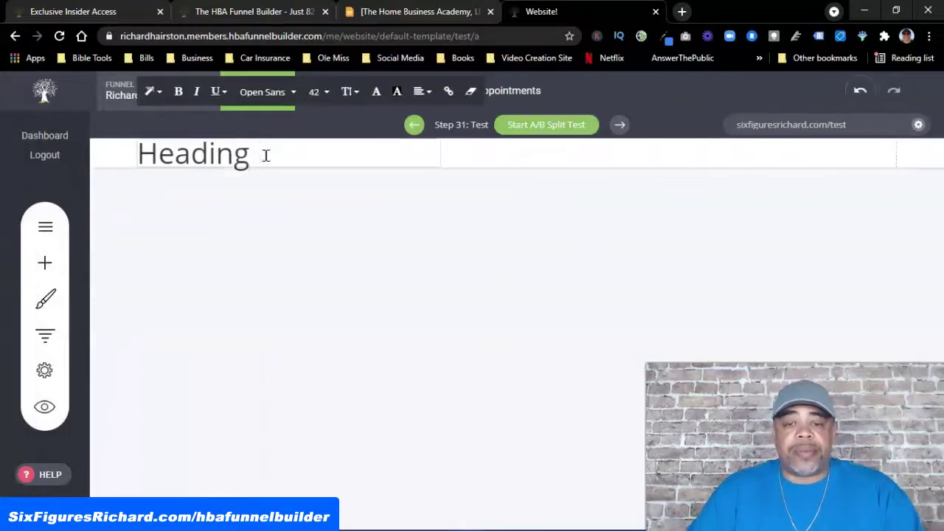
Replace the placeholder heading text with 'Testing' and center it
key(BackSpace)
key(BackSpace)
key(BackSpace)
key(BackSpace)
key(BackSpace)
key(BackSpace)
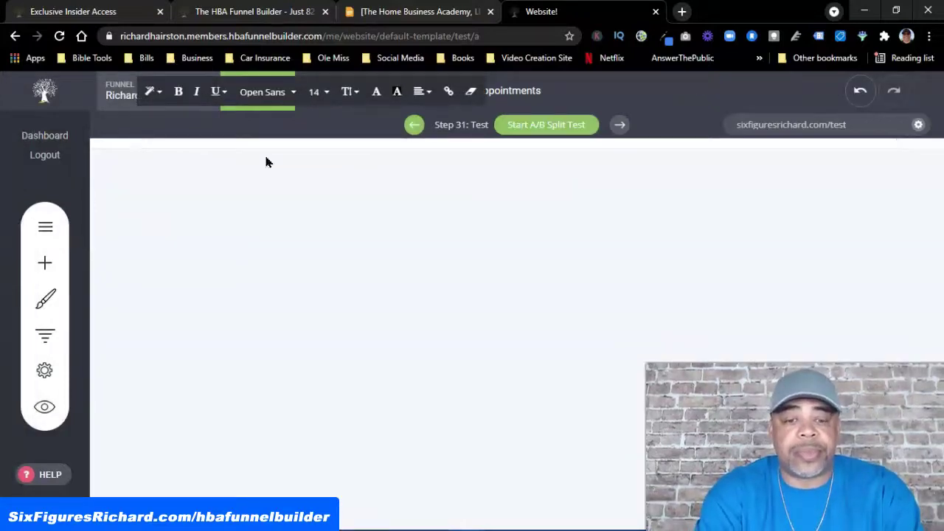
text(Testing)
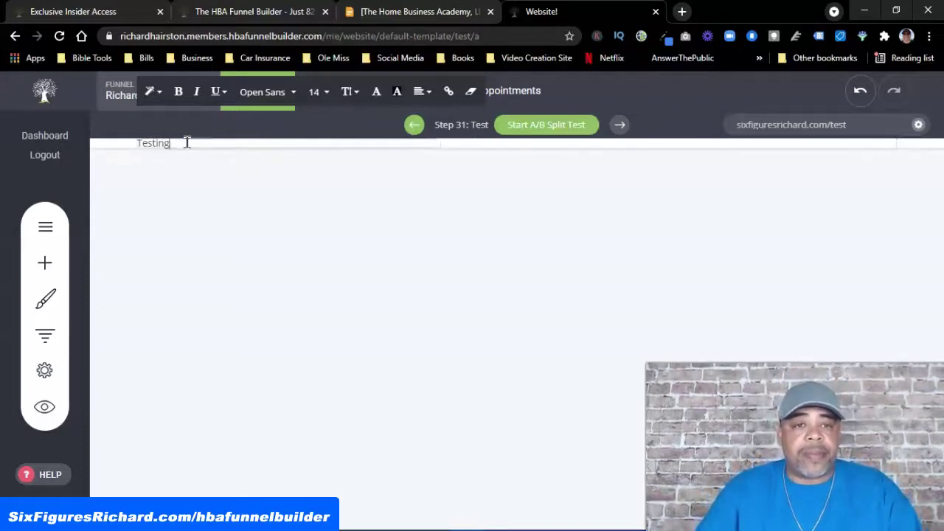
double_click(150, 143)
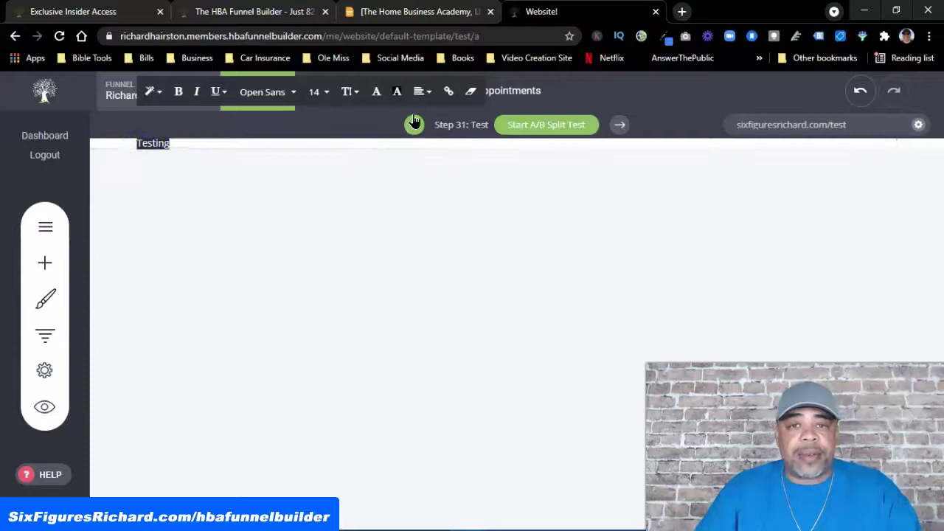
click(424, 93)
click(444, 123)
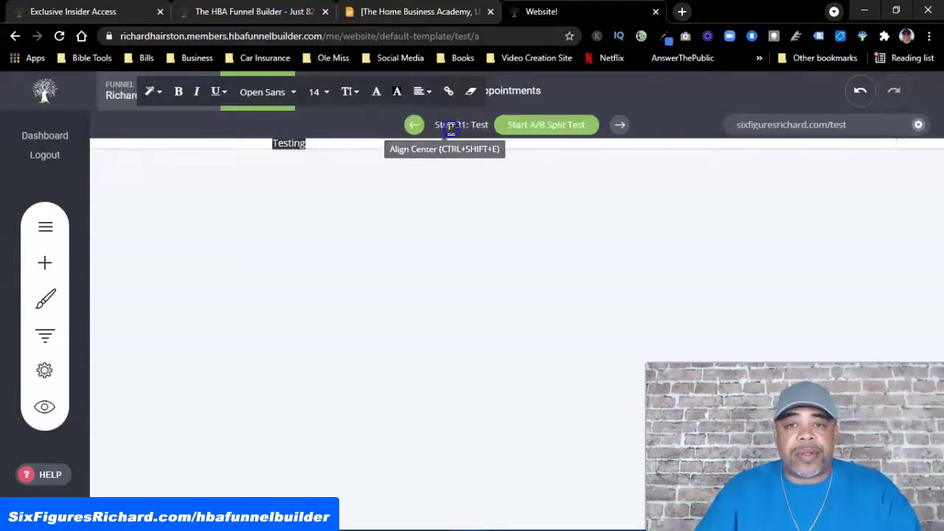
Make 'Testing' a Header 1 heading at font size 60
click(324, 96)
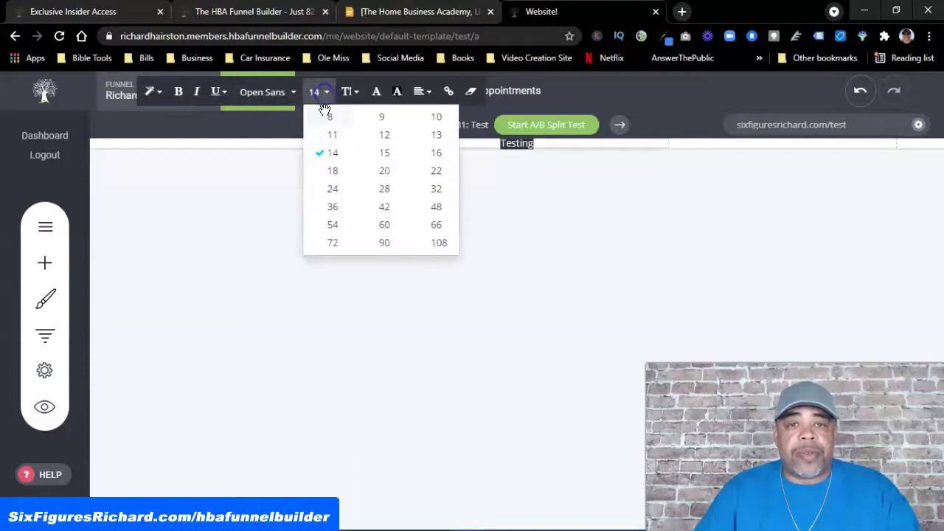
click(154, 92)
click(201, 142)
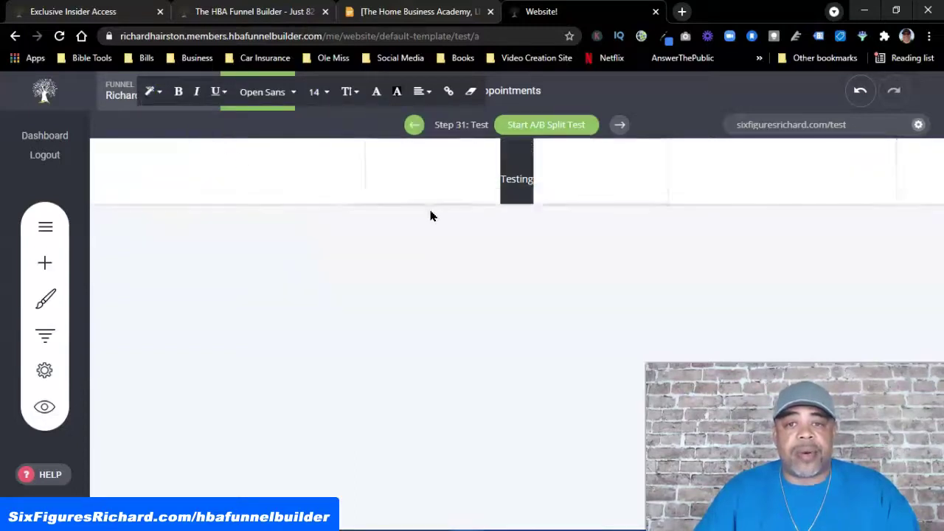
click(322, 92)
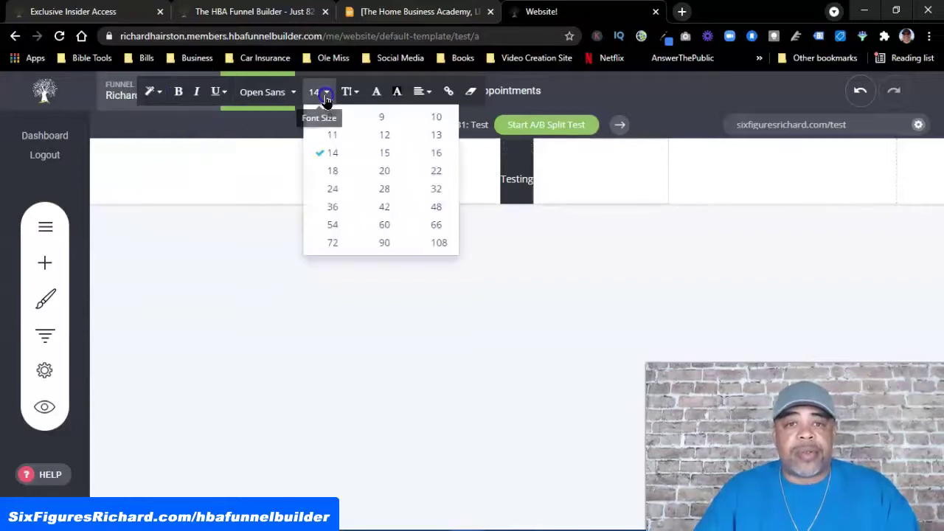
click(385, 207)
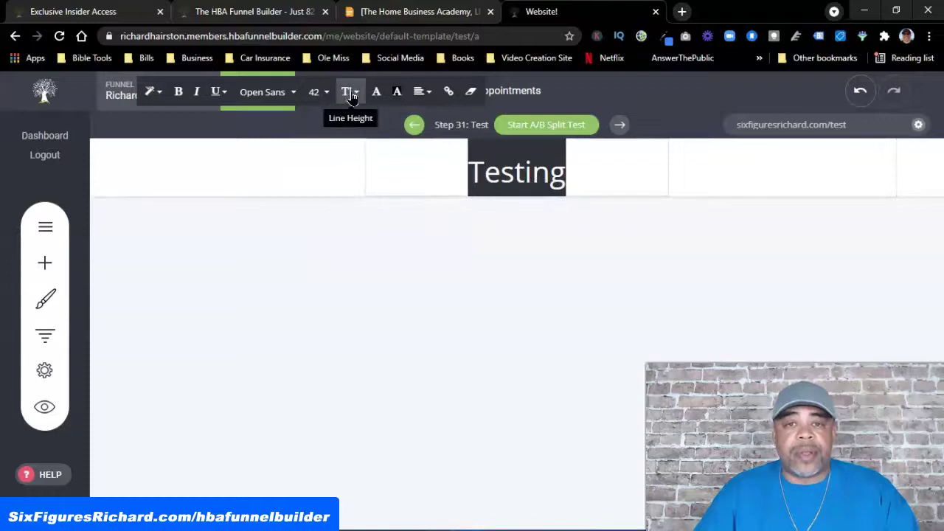
click(324, 95)
click(391, 225)
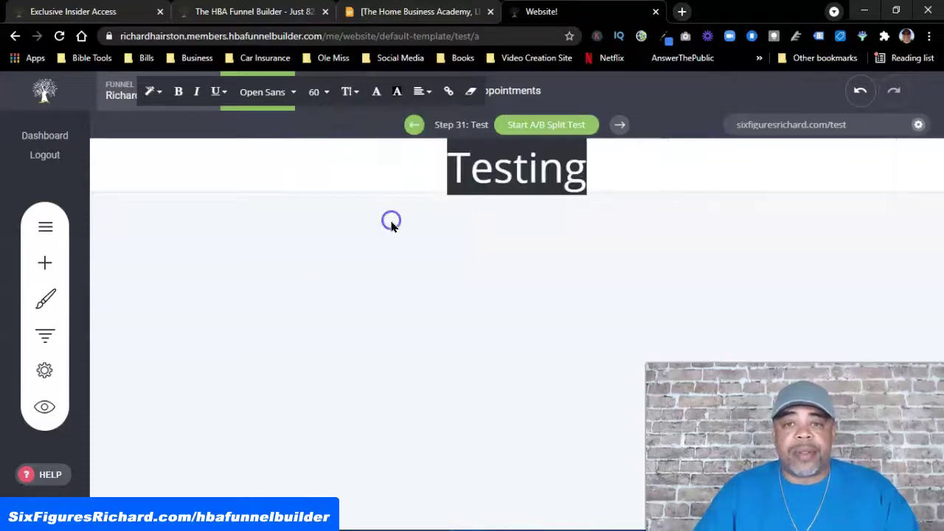
Select the word 'Testing' and color it with the red global swatch
click(636, 179)
click(619, 180)
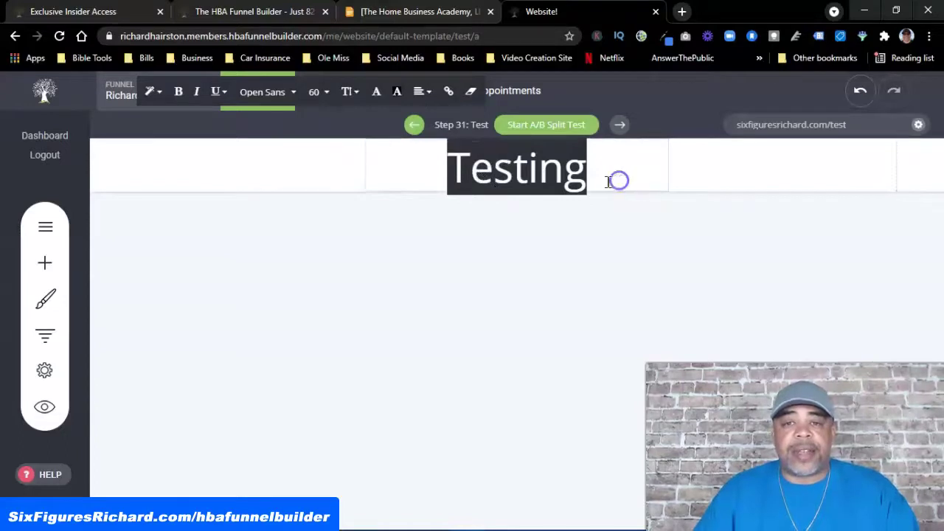
click(516, 175)
drag(595, 169, 444, 164)
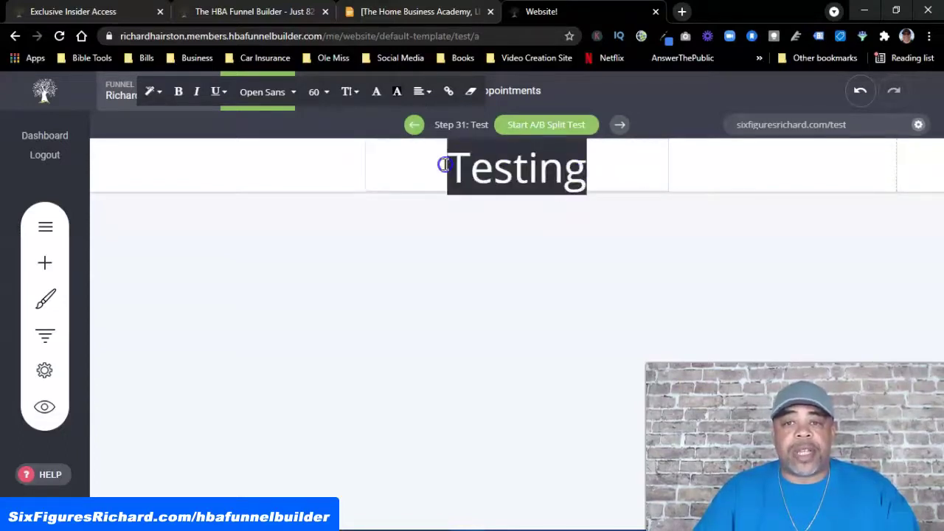
click(377, 100)
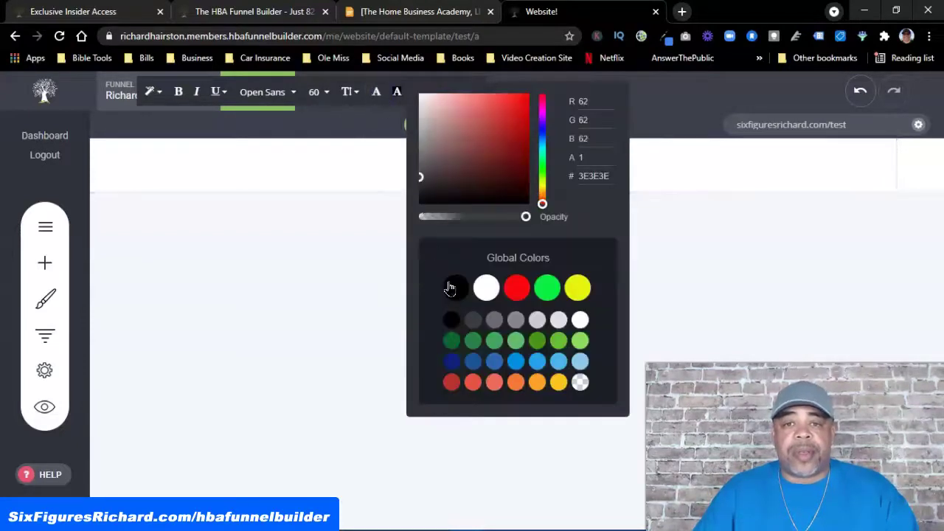
click(519, 290)
click(685, 246)
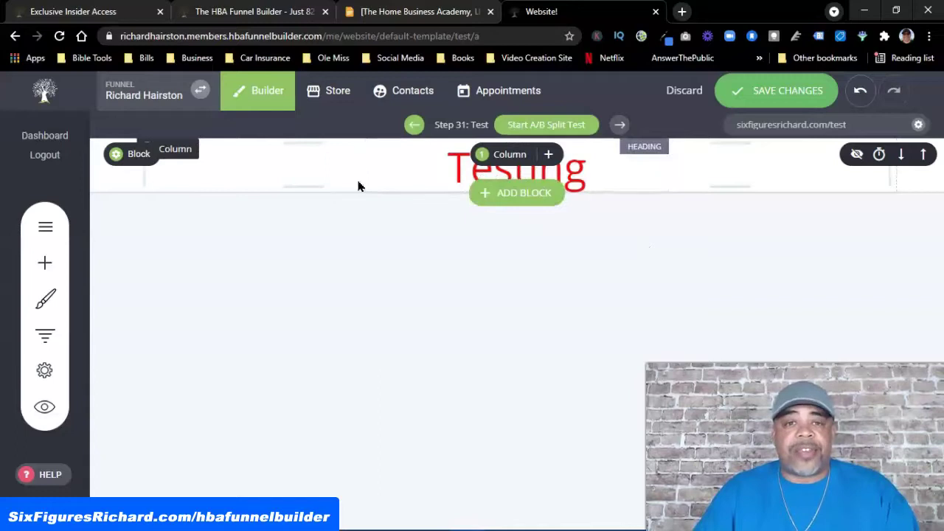
Place an image element below the heading showing the portrait photo in front of the car
click(45, 262)
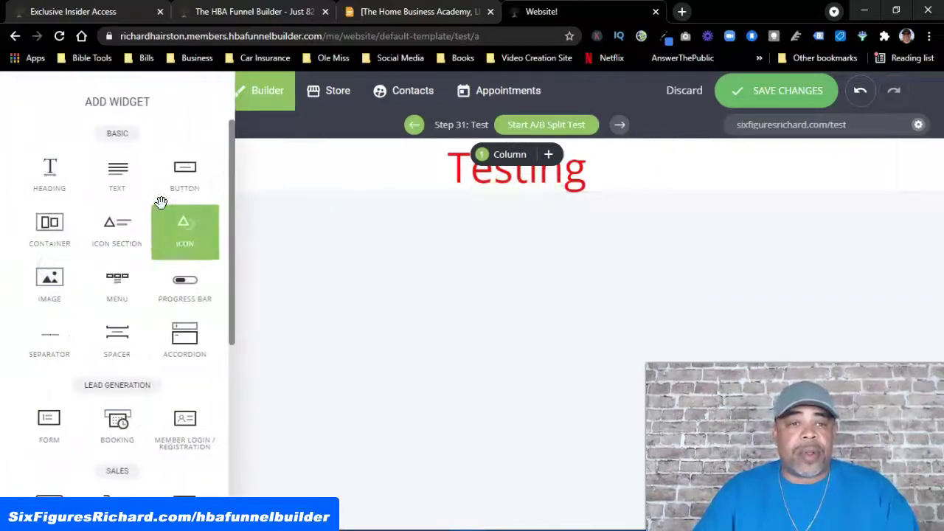
drag(50, 288, 518, 183)
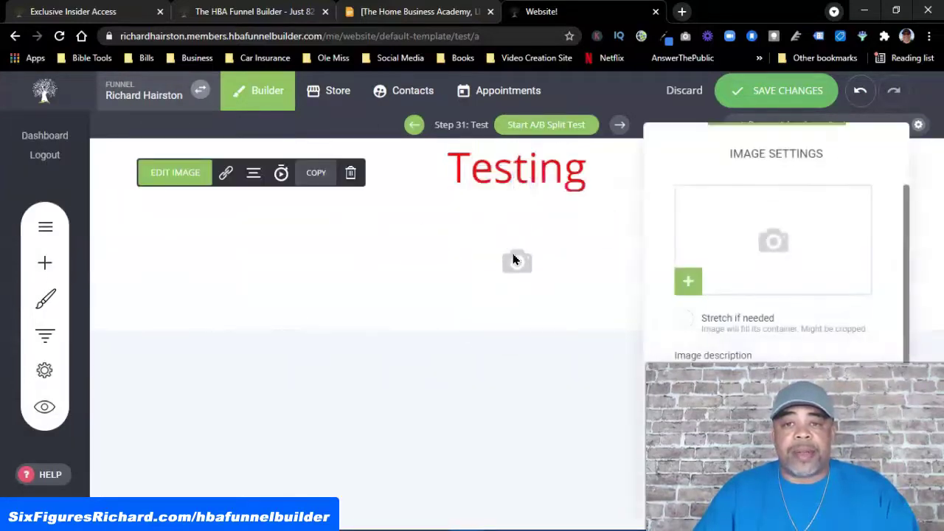
click(686, 281)
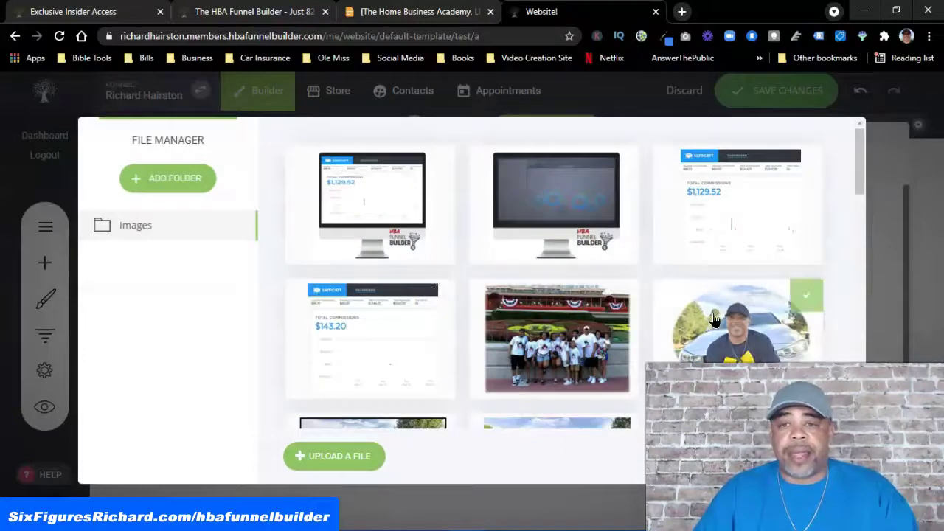
click(743, 340)
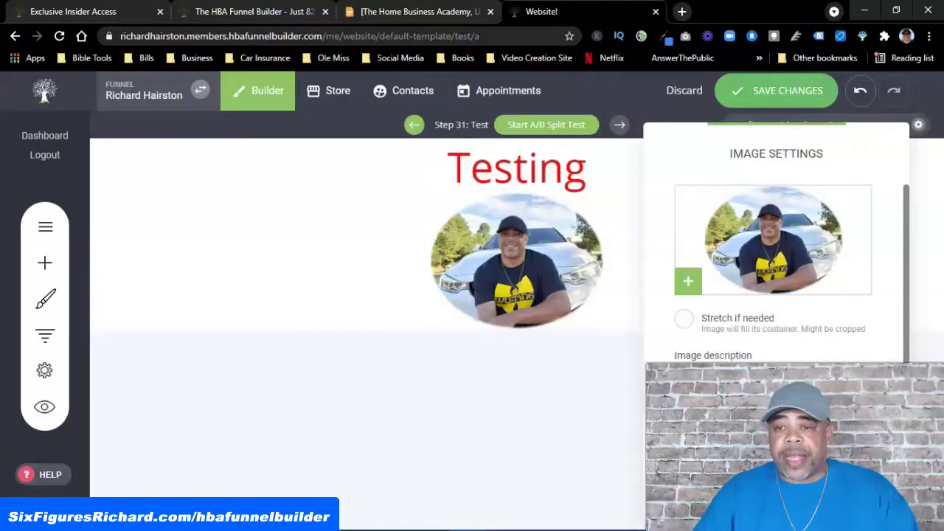
click(523, 377)
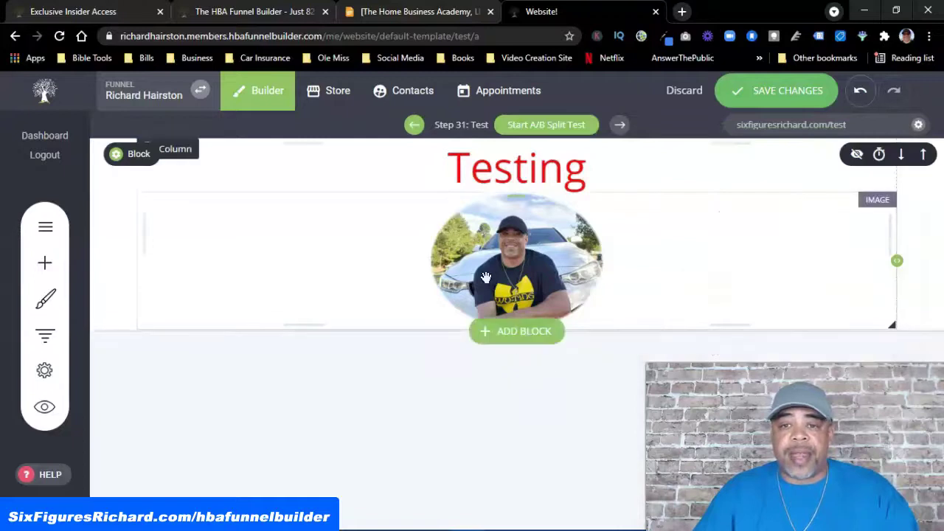
Drag the top padding handles down to add space above the photo and heading
click(513, 241)
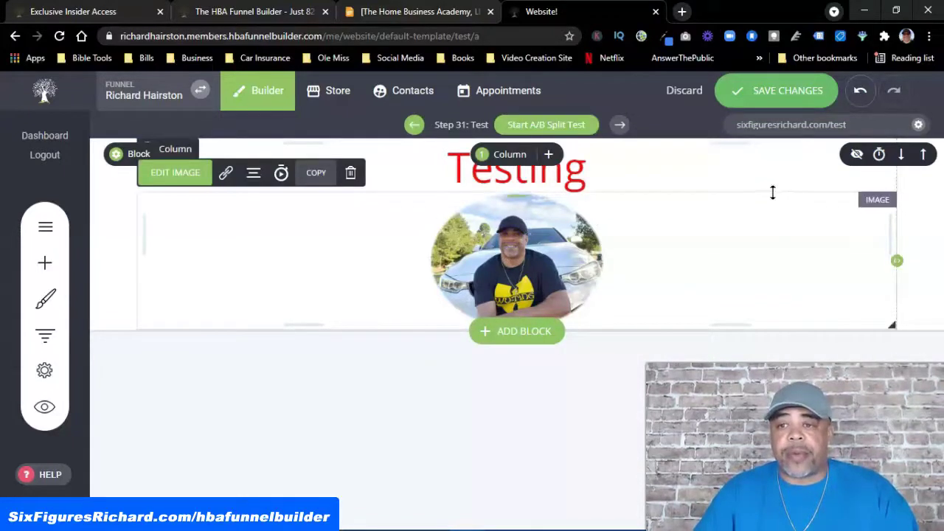
drag(763, 193, 750, 224)
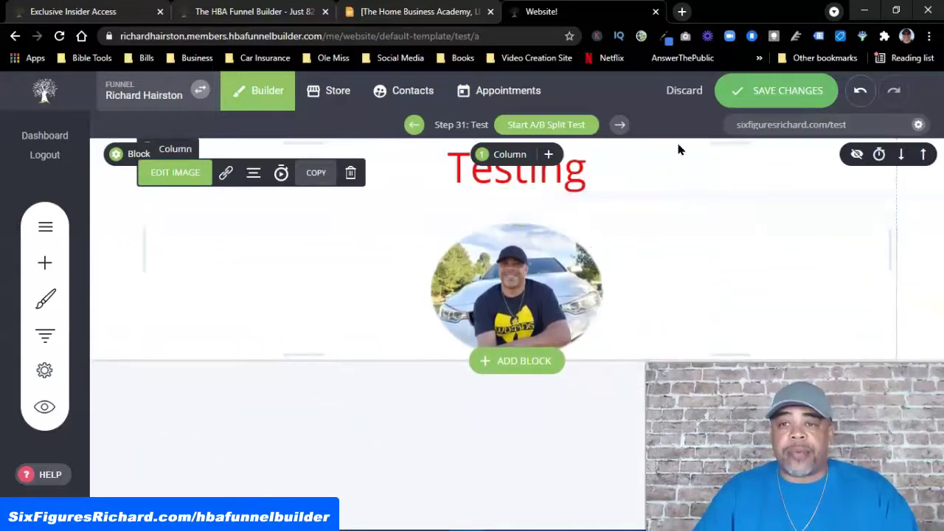
drag(721, 146, 719, 163)
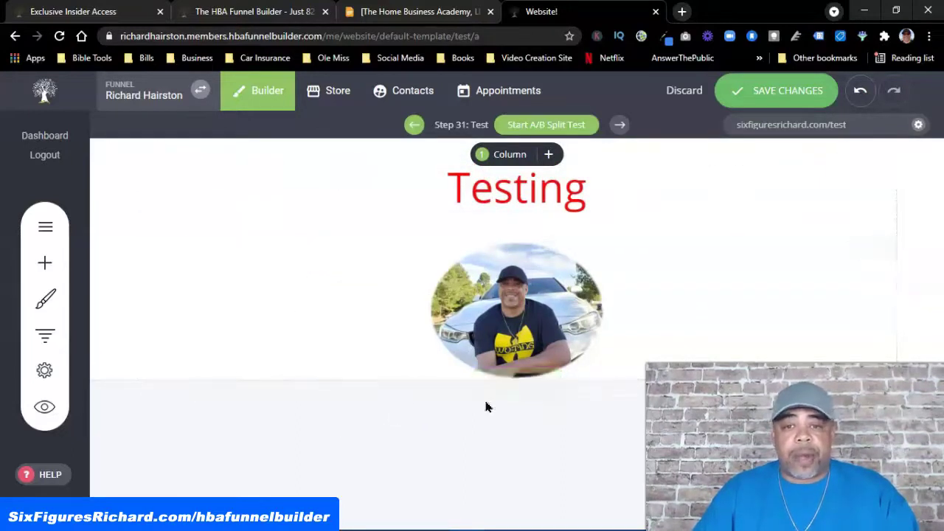
Insert an empty block below the photo and drop a Video element from Media into it
click(521, 382)
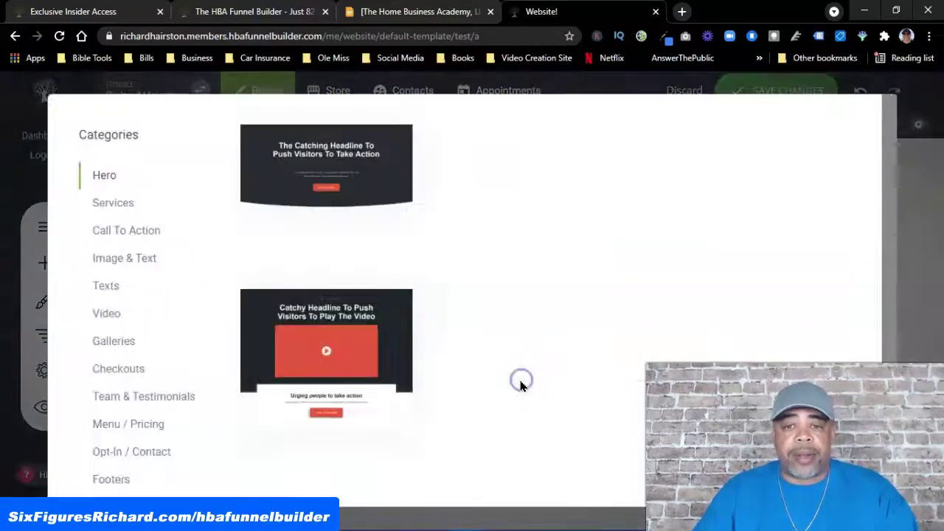
scroll(143, 305, down, 1)
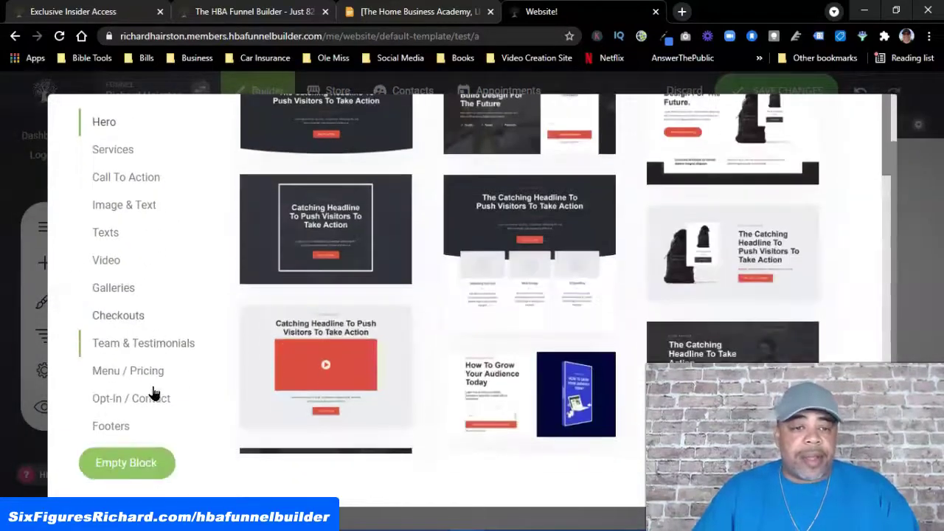
click(126, 462)
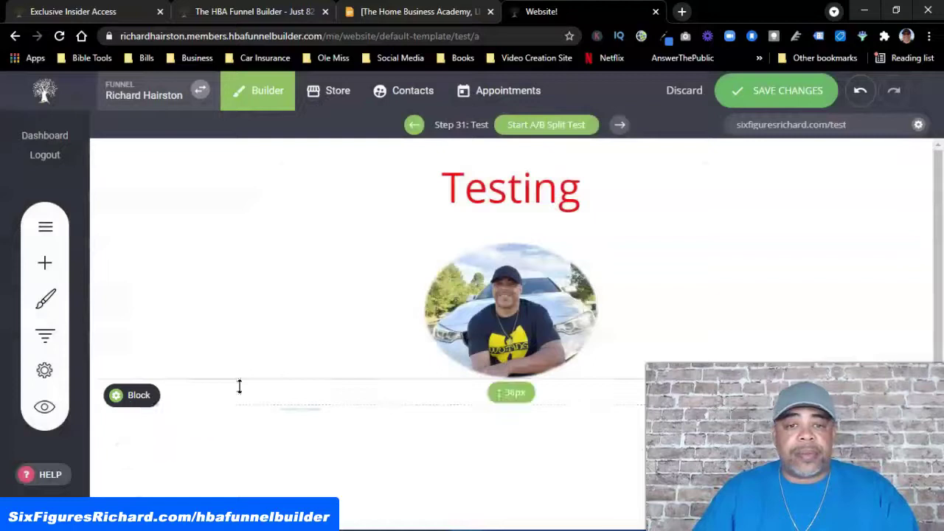
click(49, 264)
scroll(147, 261, down, 2)
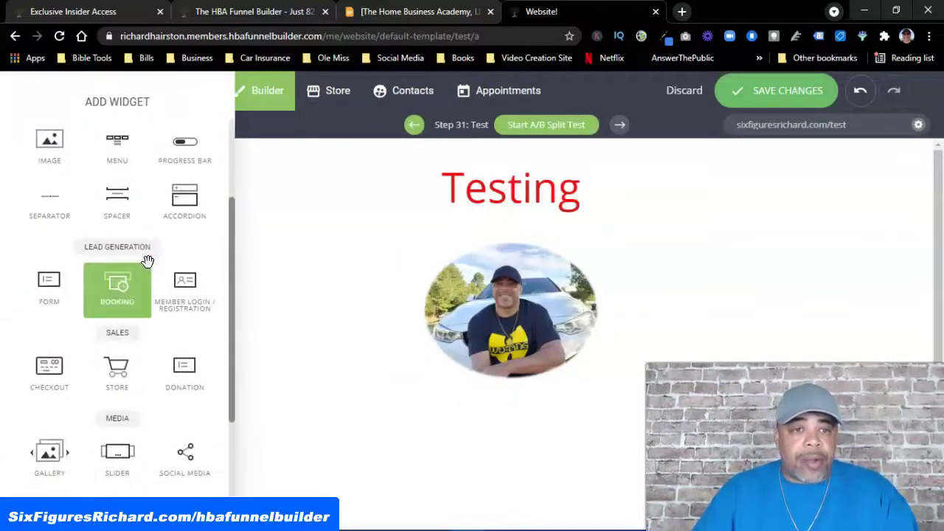
scroll(144, 262, down, 3)
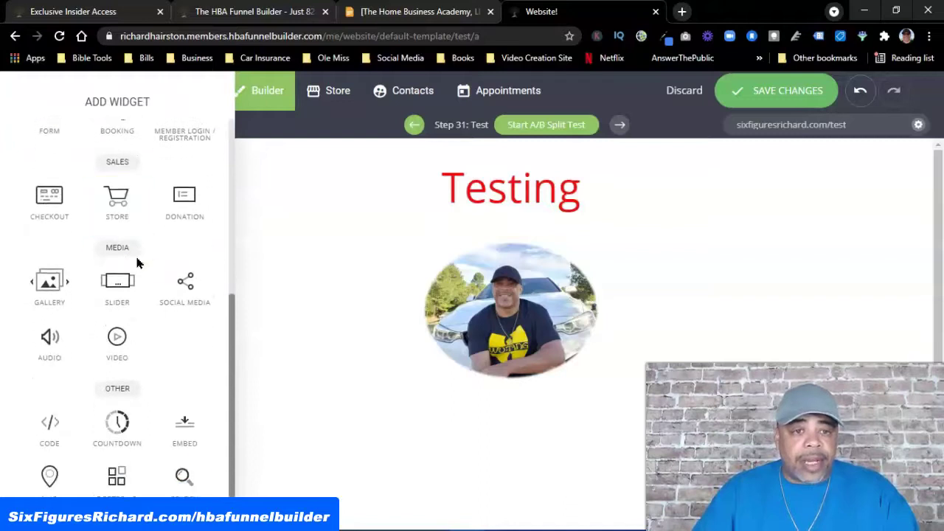
drag(117, 345, 536, 440)
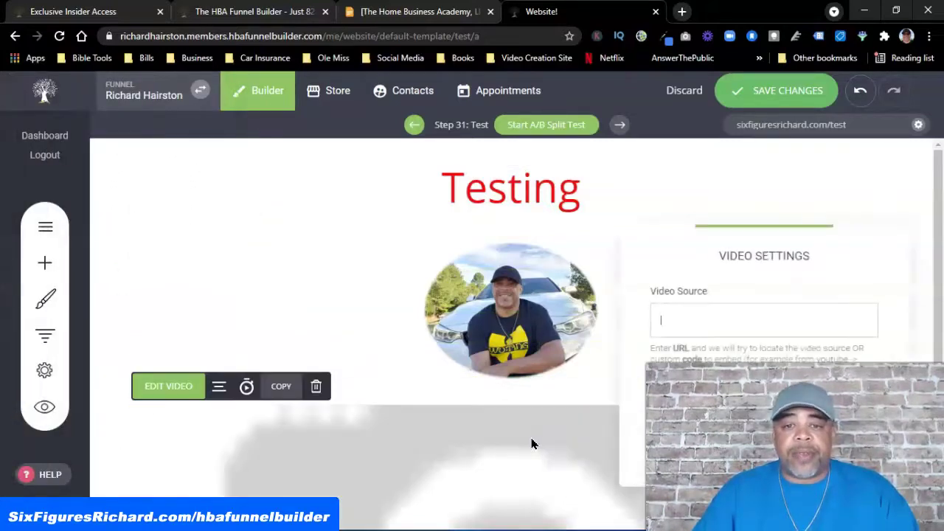
click(684, 12)
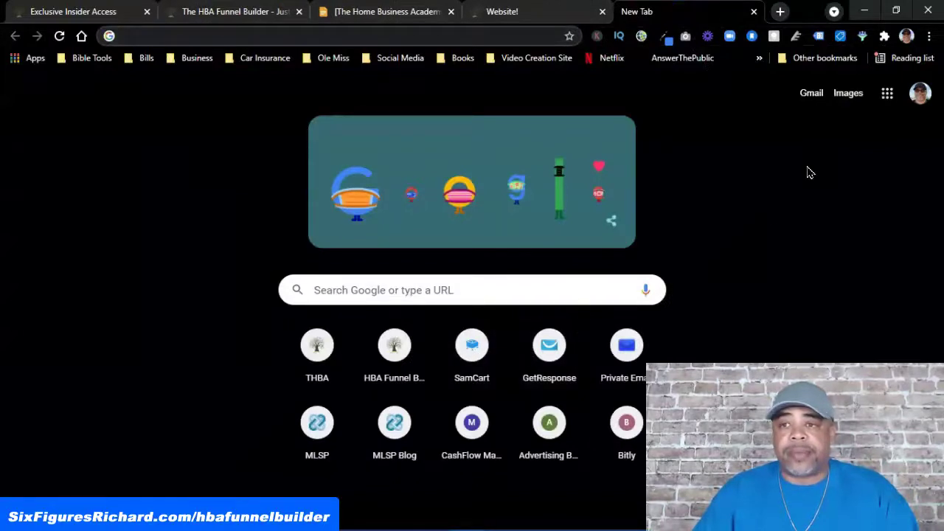
Open YouTube via the Google apps grid, copy the Day 95 video's link, and return to the editor
click(886, 94)
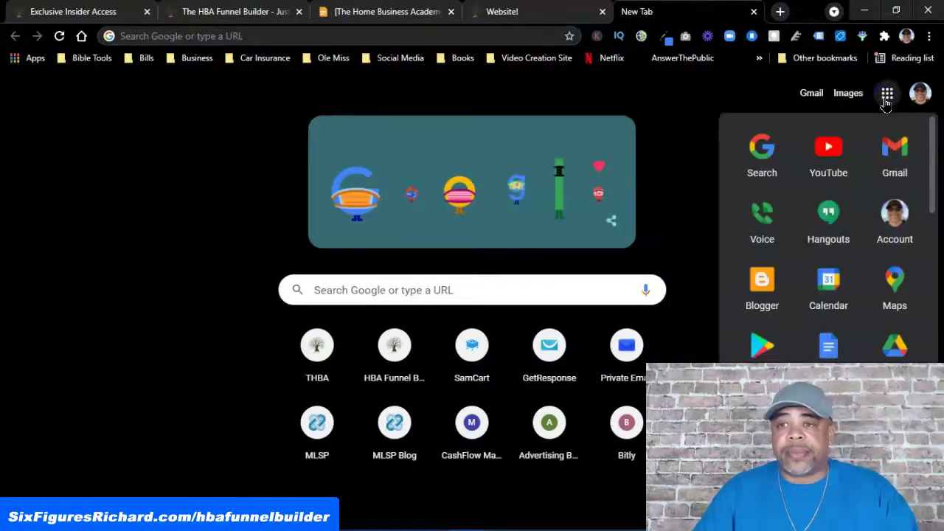
click(827, 148)
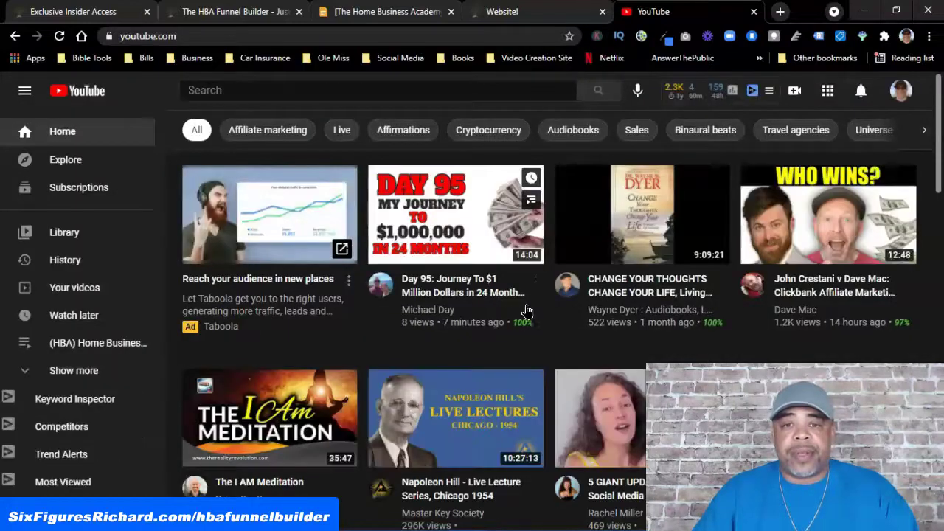
right_click(478, 298)
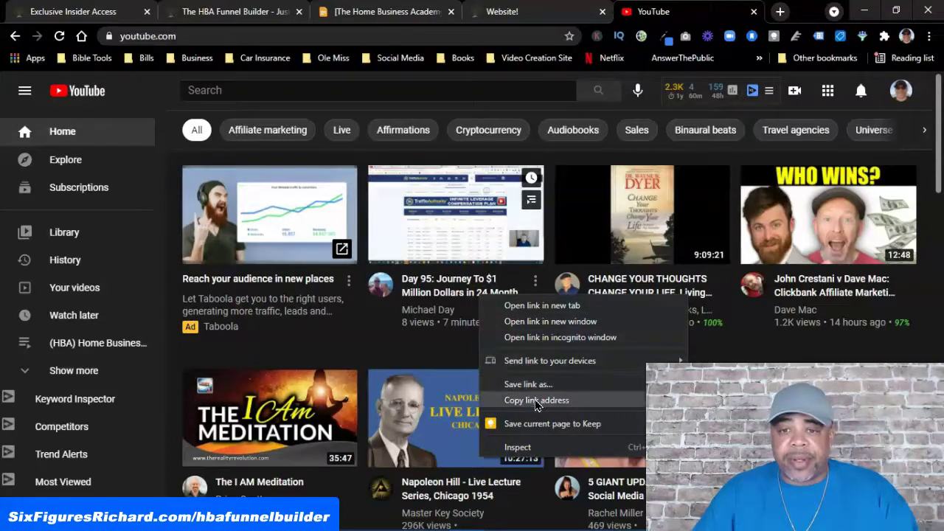
click(536, 401)
click(523, 22)
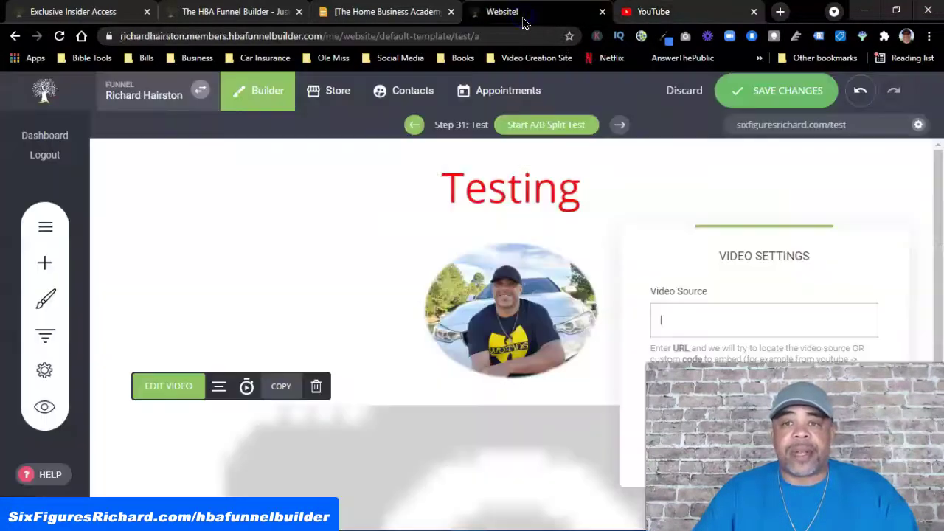
Paste the Day 95 YouTube link as the video element's source so the video loads
right_click(670, 323)
click(719, 213)
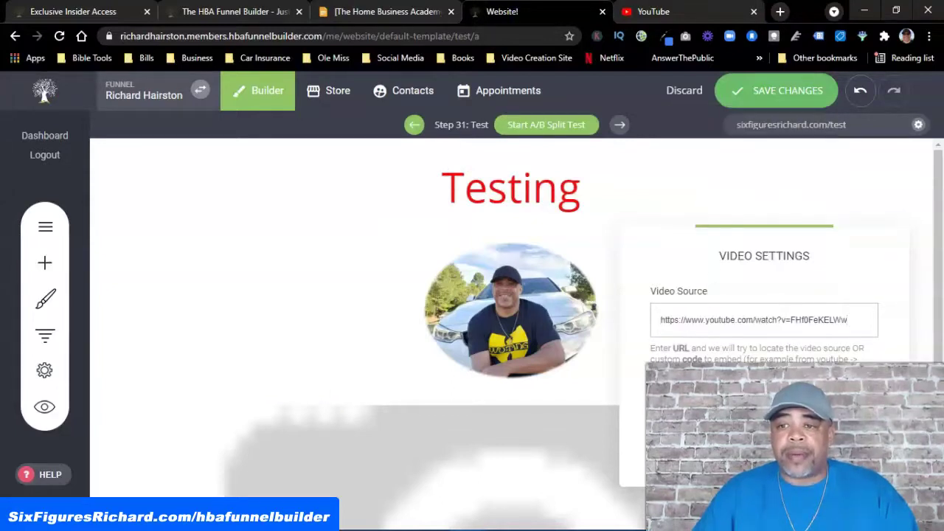
click(568, 441)
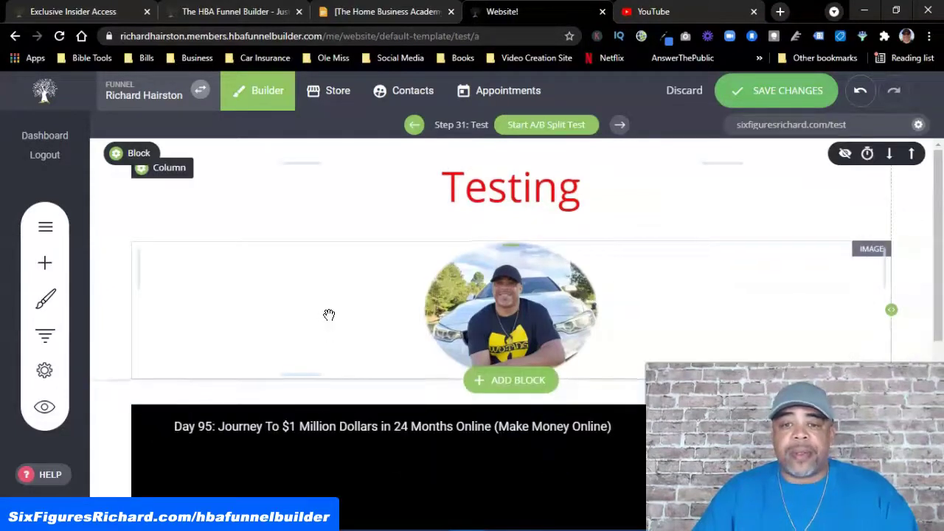
scroll(498, 436, down, 4)
scroll(512, 379, up, 3)
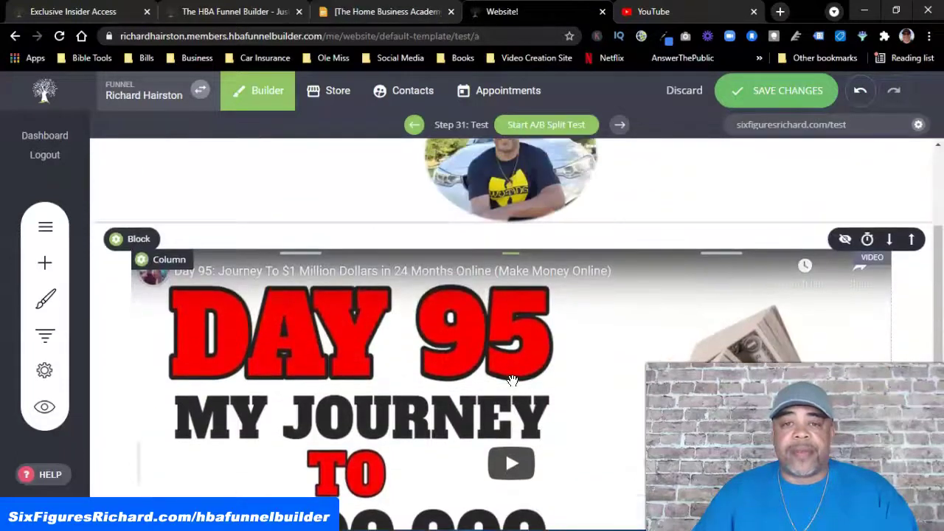
Narrow the embedded YouTube video by pulling its right edge in
click(392, 368)
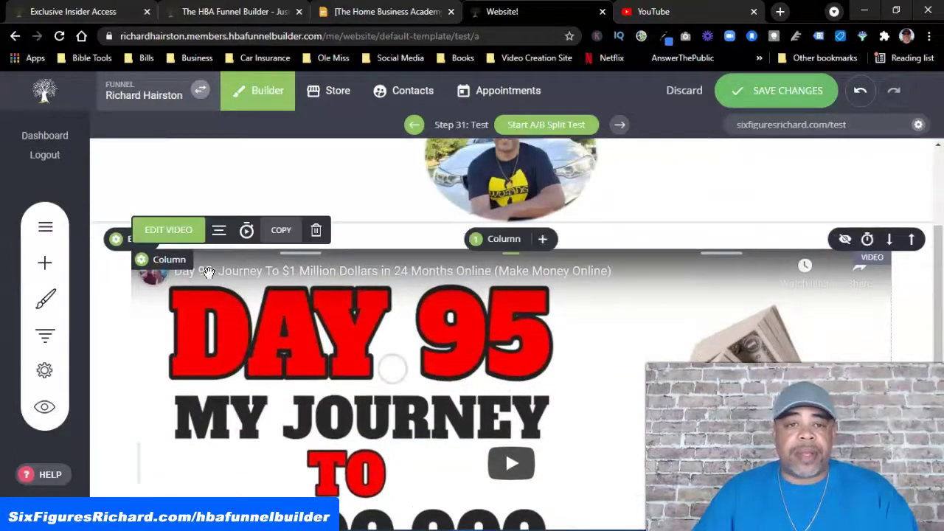
click(176, 229)
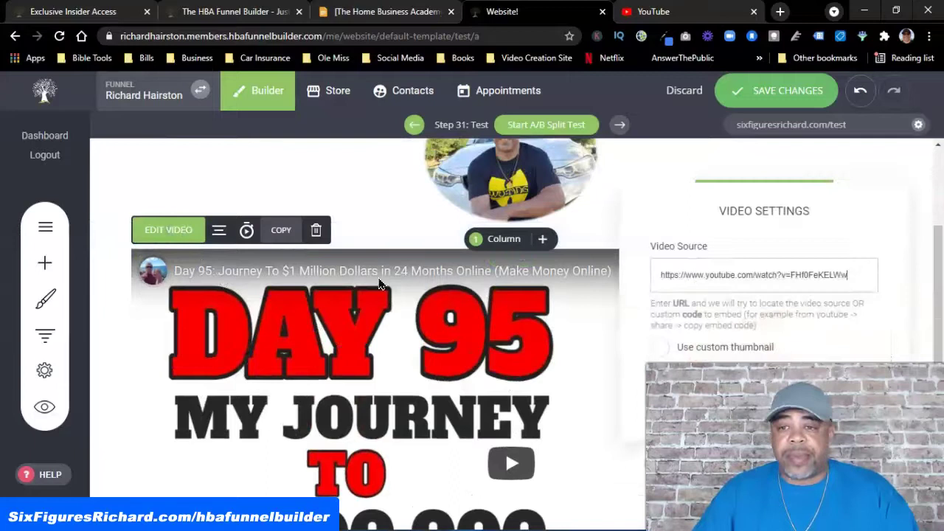
click(545, 332)
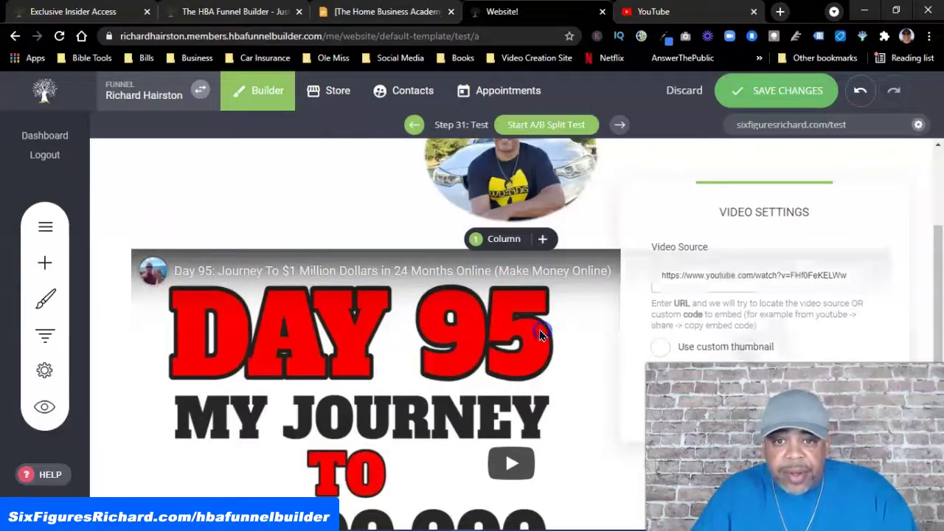
scroll(541, 334, up, 2)
scroll(541, 335, down, 5)
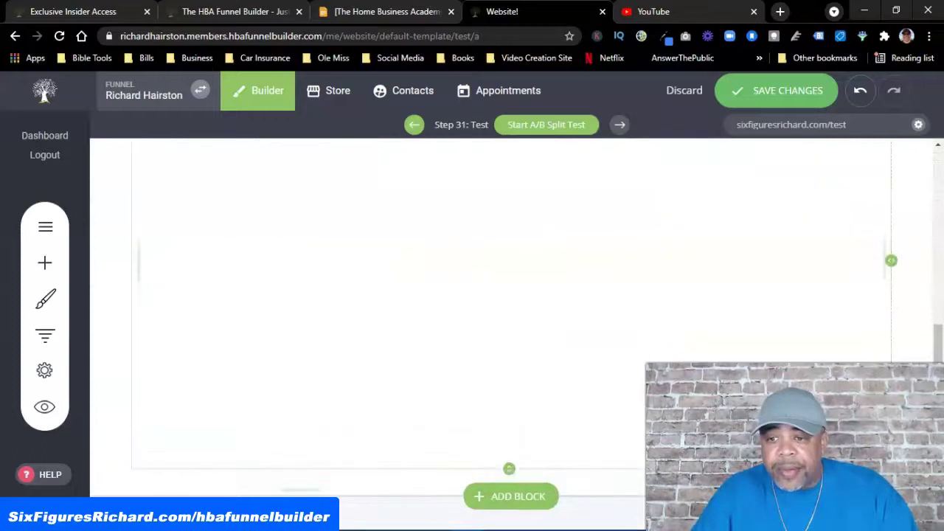
drag(853, 356, 701, 356)
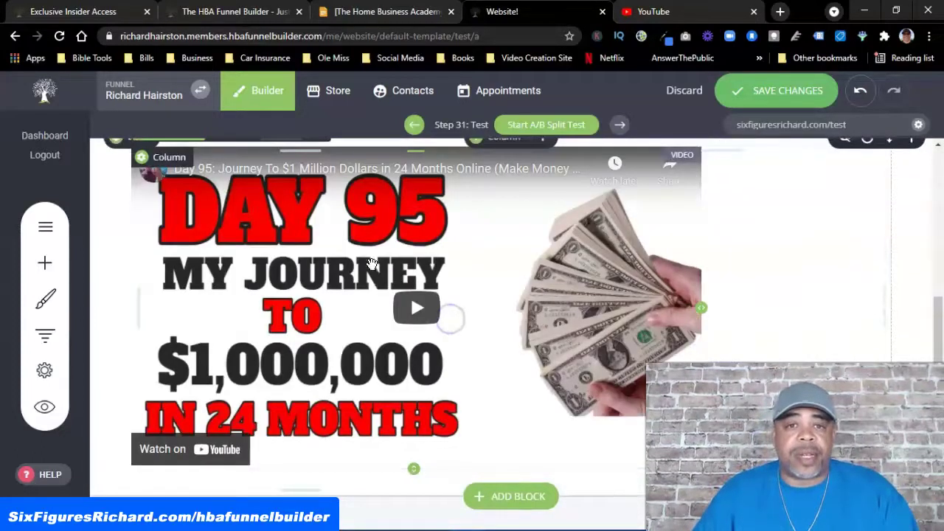
Centre the video on the page with Align Center
scroll(374, 270, up, 2)
click(219, 270)
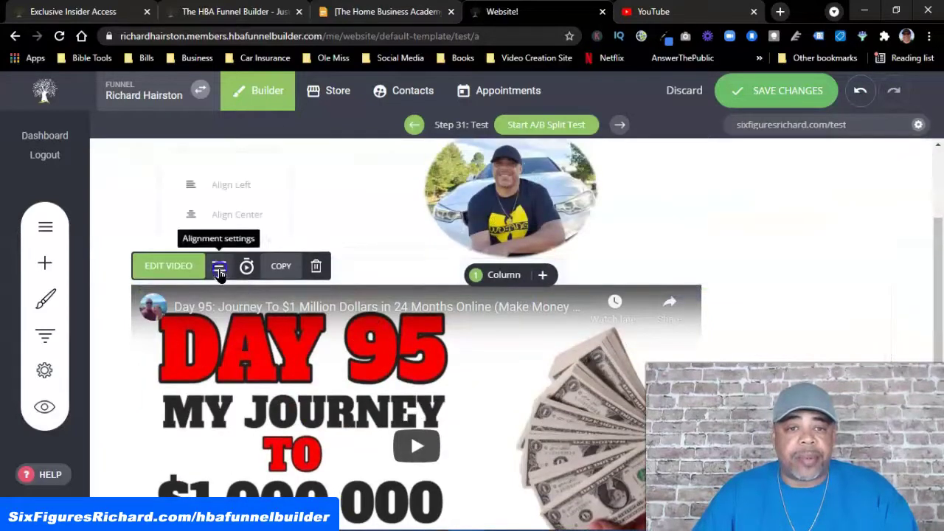
click(226, 214)
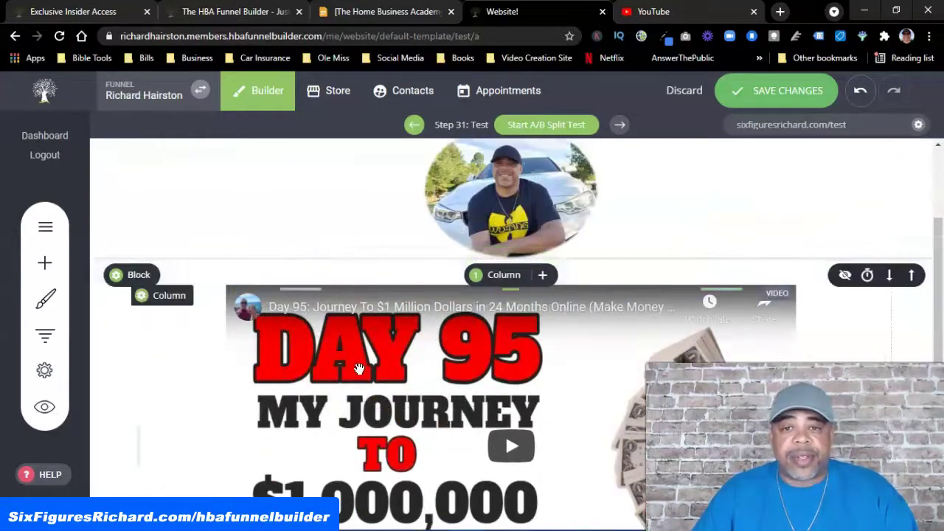
Try placing a button widget, then start adding a new block below the video
scroll(361, 360, up, 2)
scroll(361, 358, down, 4)
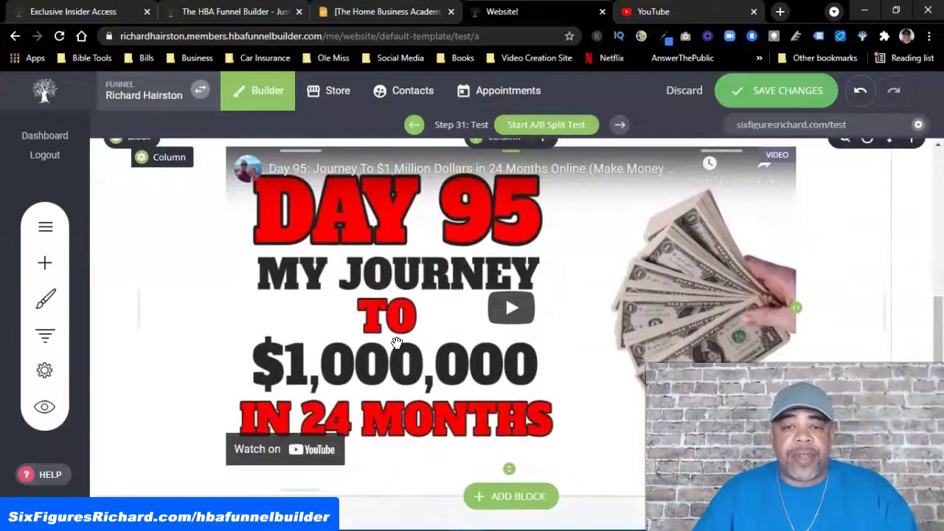
click(45, 262)
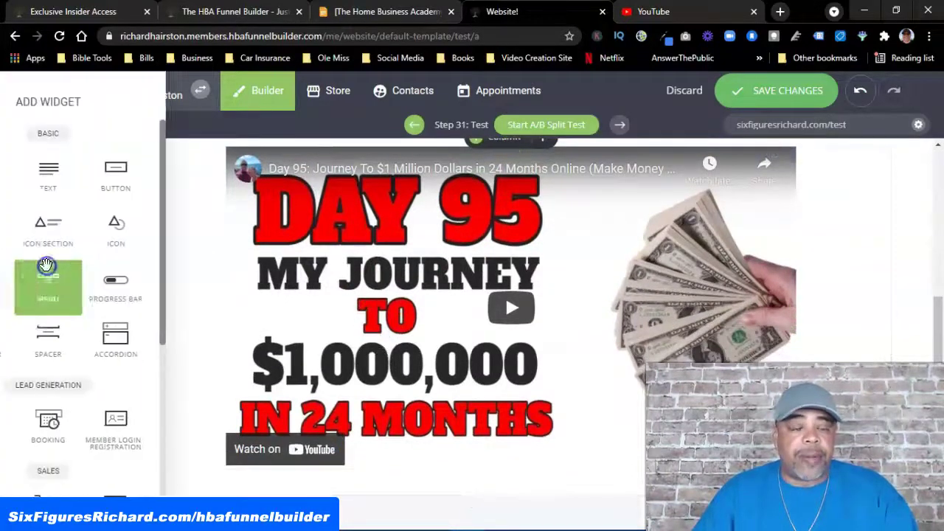
drag(186, 179, 52, 239)
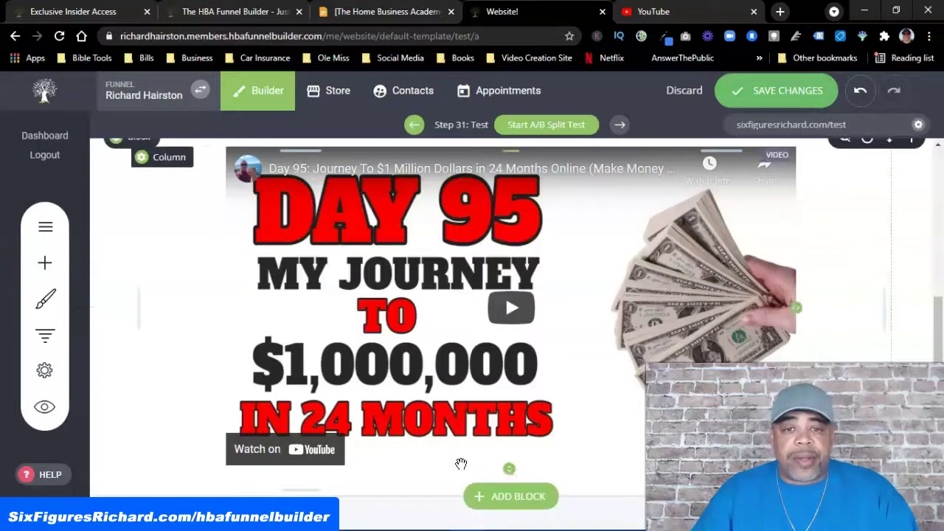
click(506, 499)
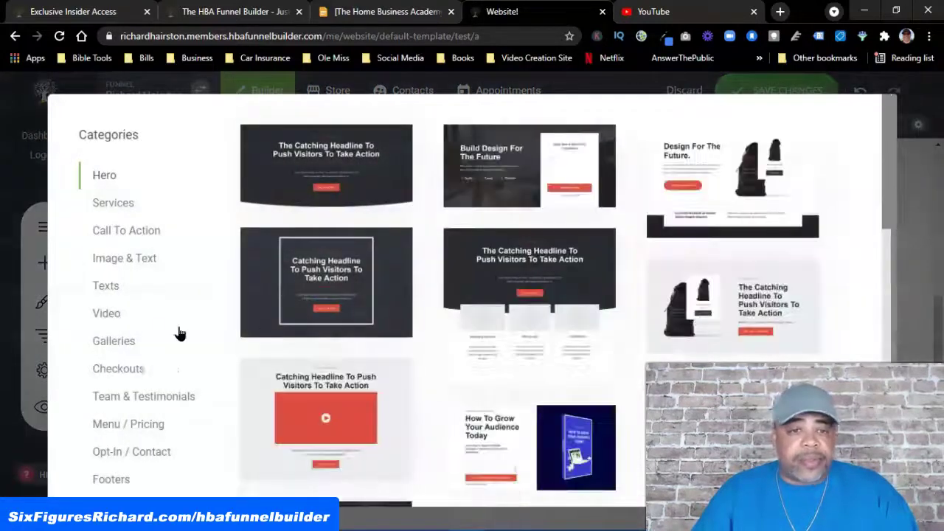
Insert an Empty Block under the Day 95 video and browse the widget list
scroll(158, 317, down, 1)
click(136, 461)
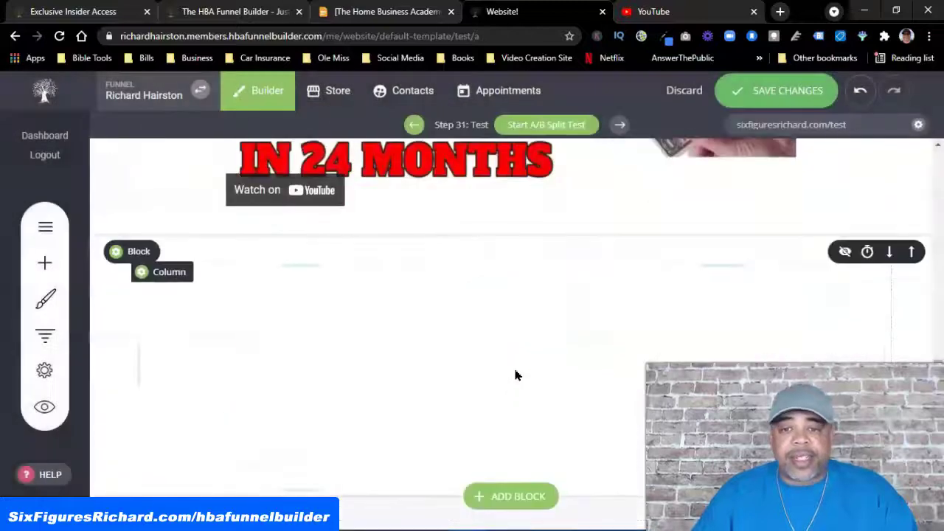
click(45, 263)
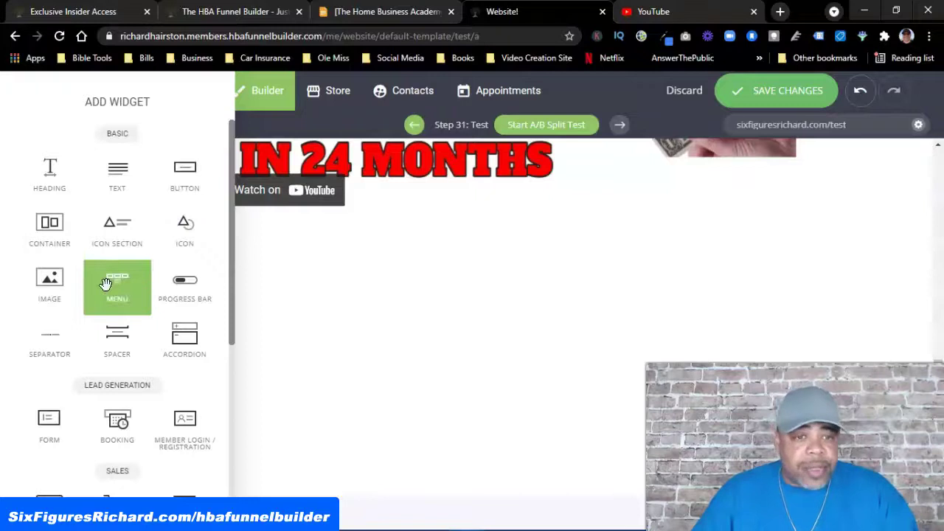
scroll(107, 284, down, 4)
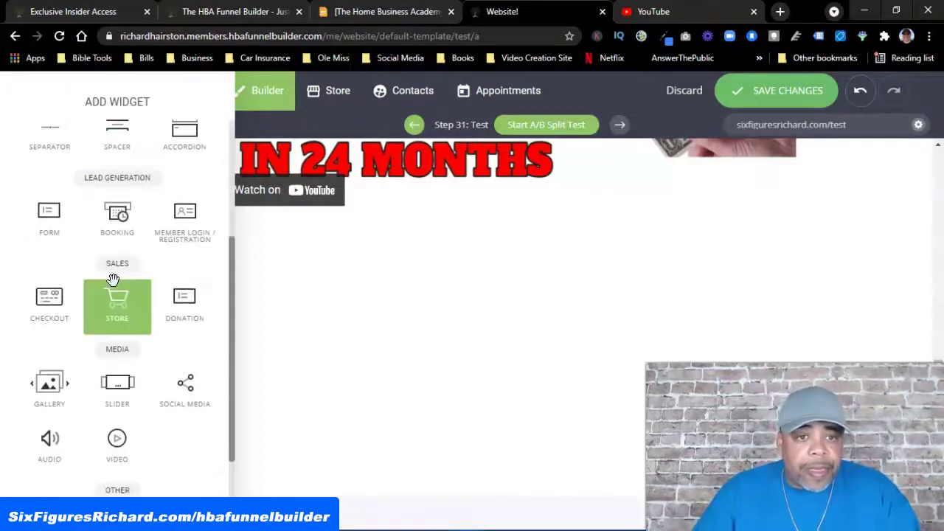
scroll(116, 280, down, 1)
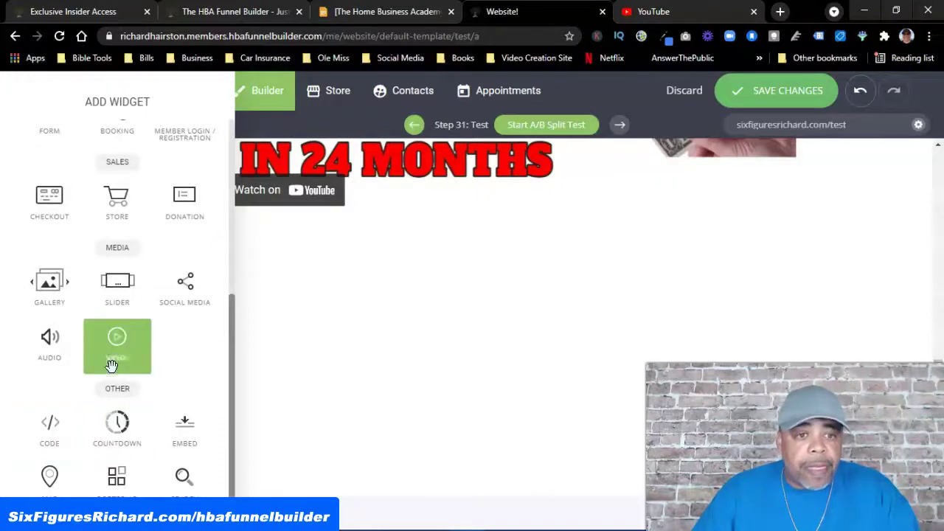
scroll(114, 362, up, 5)
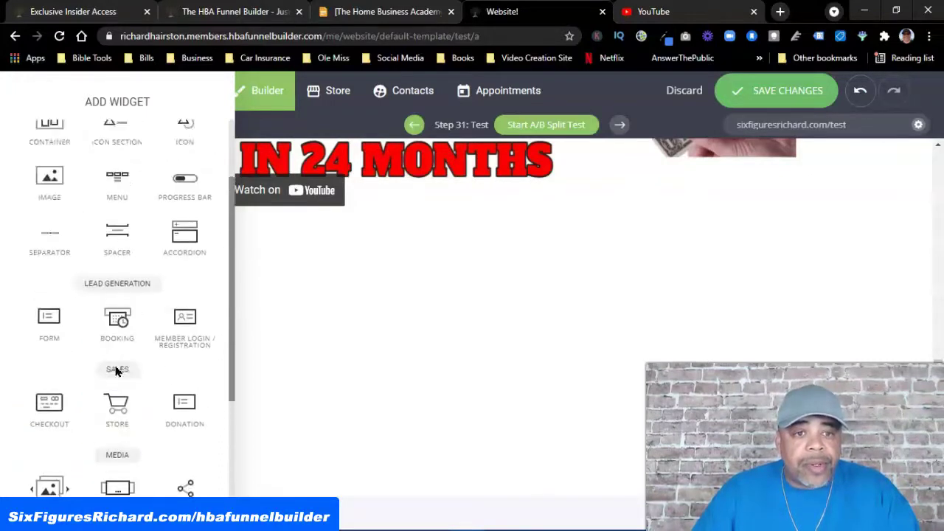
scroll(115, 371, up, 2)
Drop a Form widget into the empty block and delete its Message and Subject fields
drag(72, 383, 548, 341)
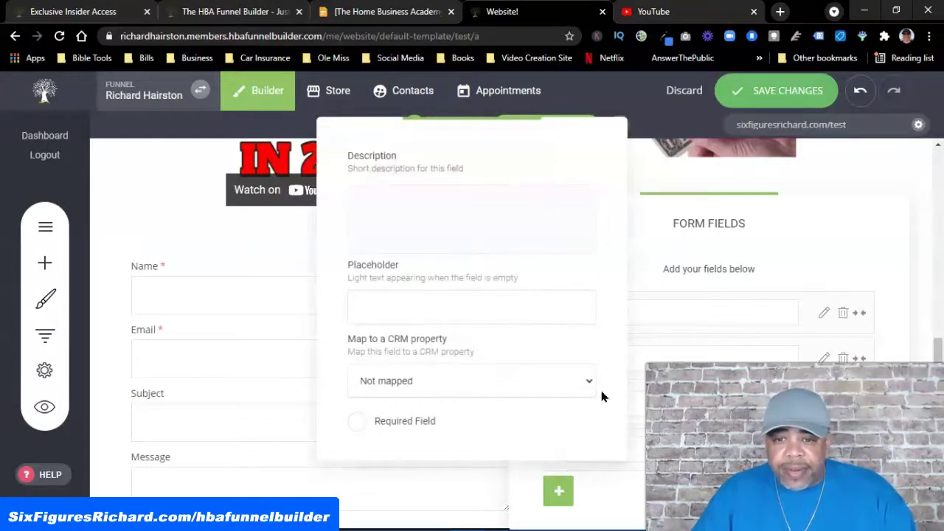
click(678, 203)
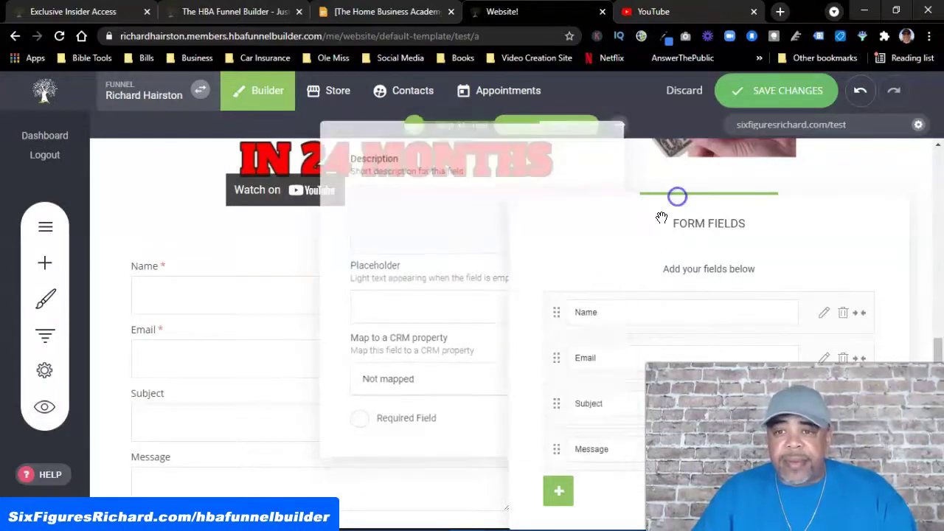
click(844, 449)
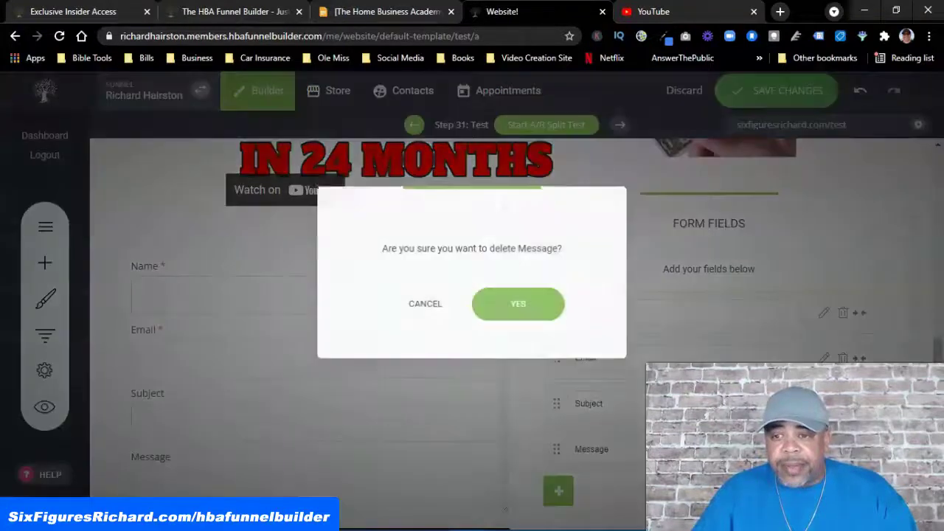
click(555, 313)
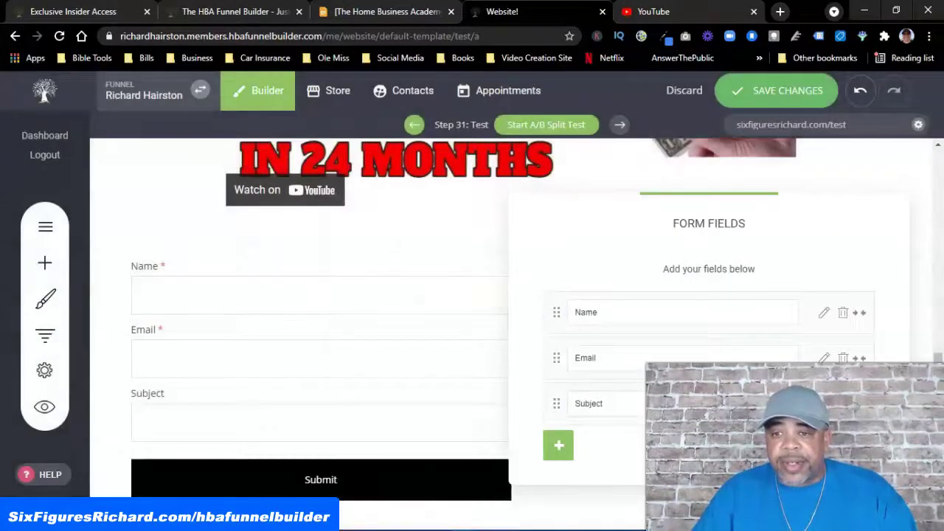
click(843, 403)
click(544, 303)
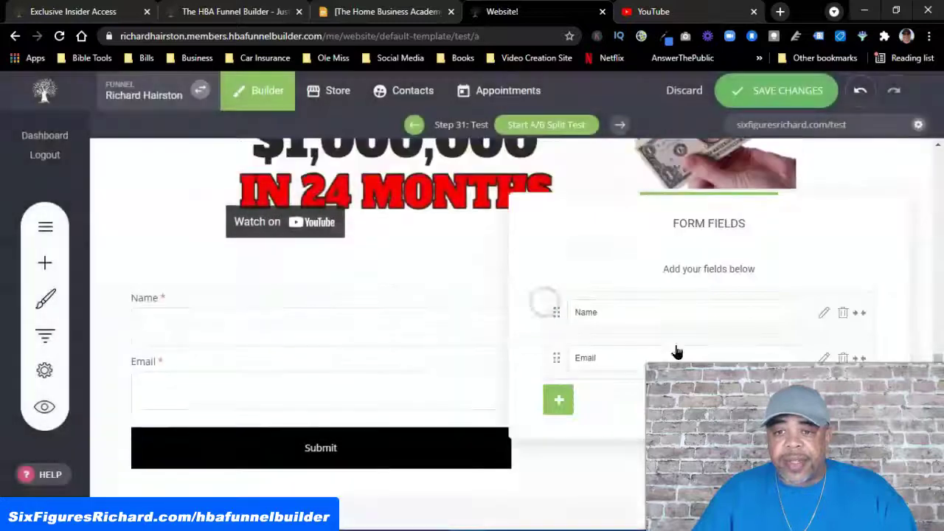
Check the Name field settings, close the form fields list and select the form
click(821, 315)
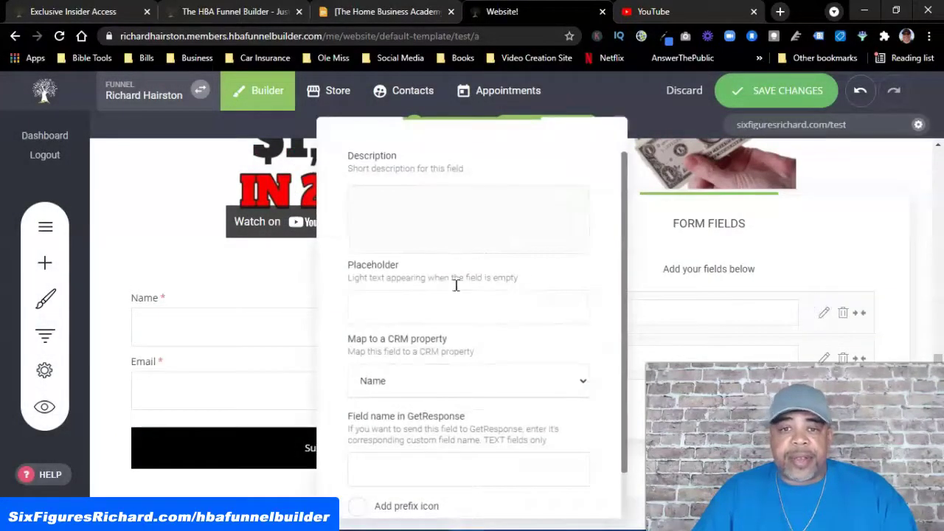
click(782, 288)
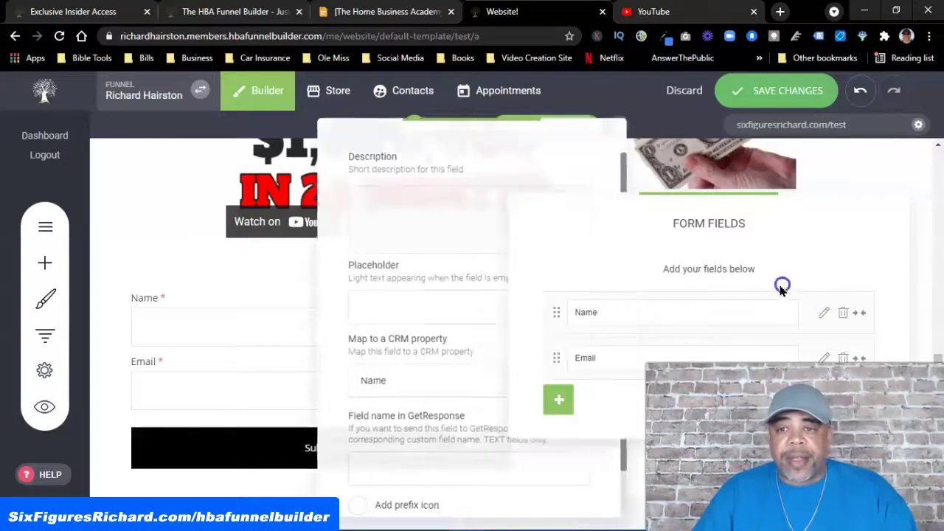
click(573, 272)
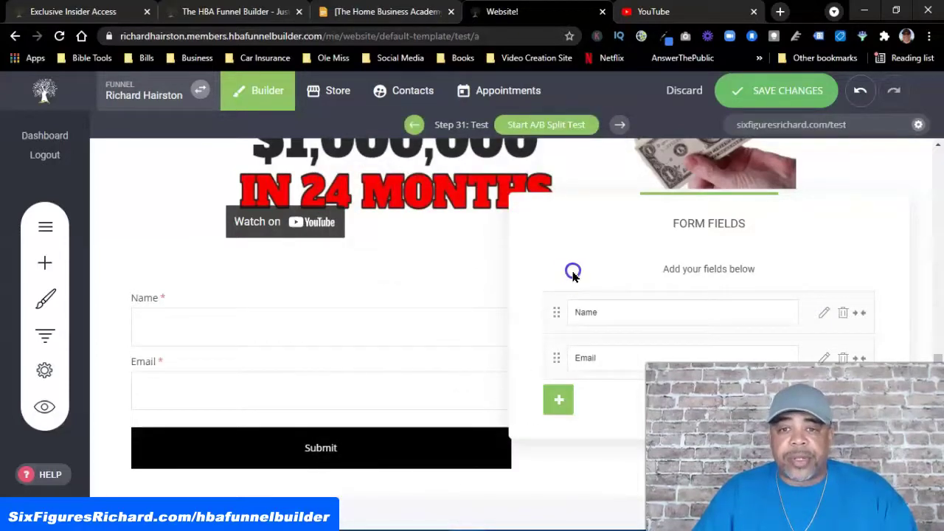
click(426, 397)
click(348, 383)
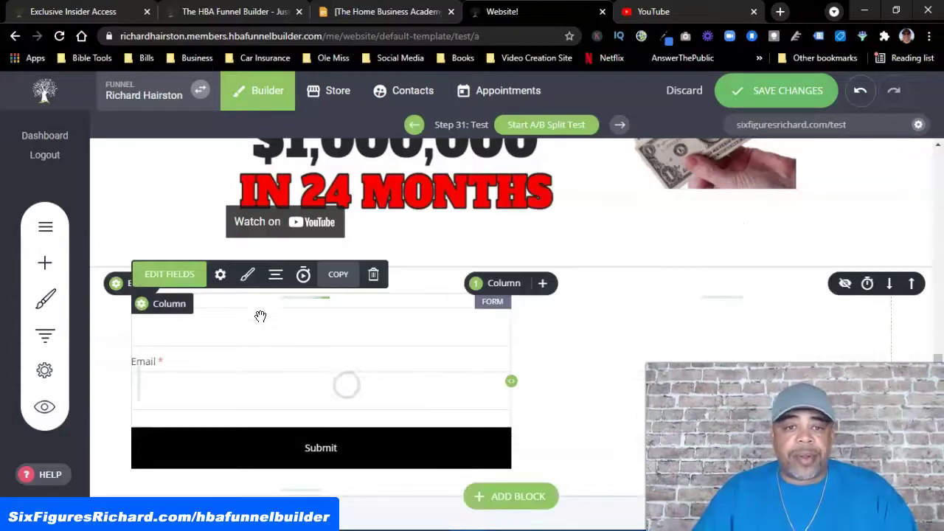
Centre the form on the page
click(275, 274)
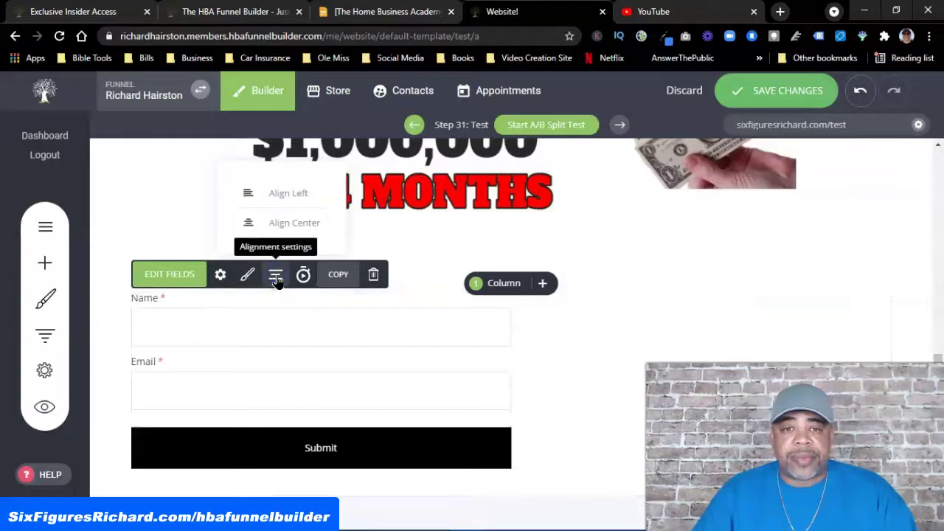
click(271, 222)
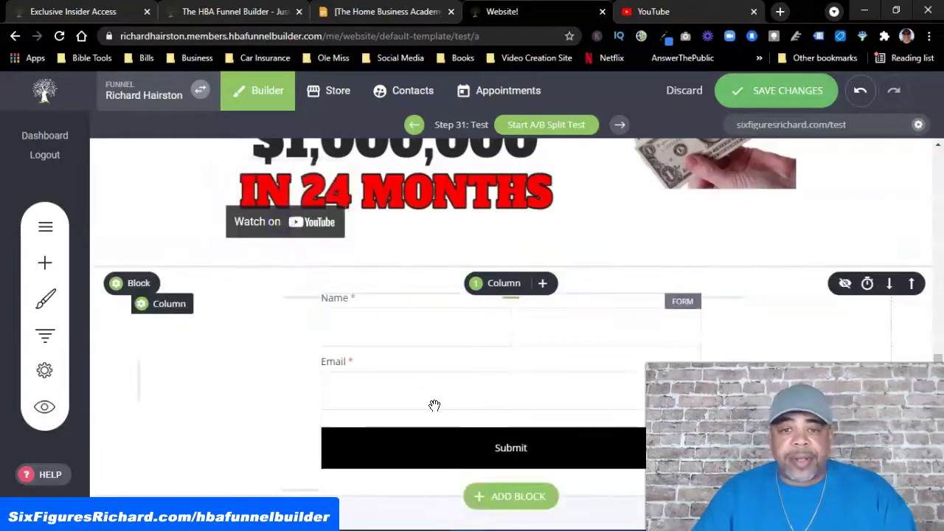
click(482, 454)
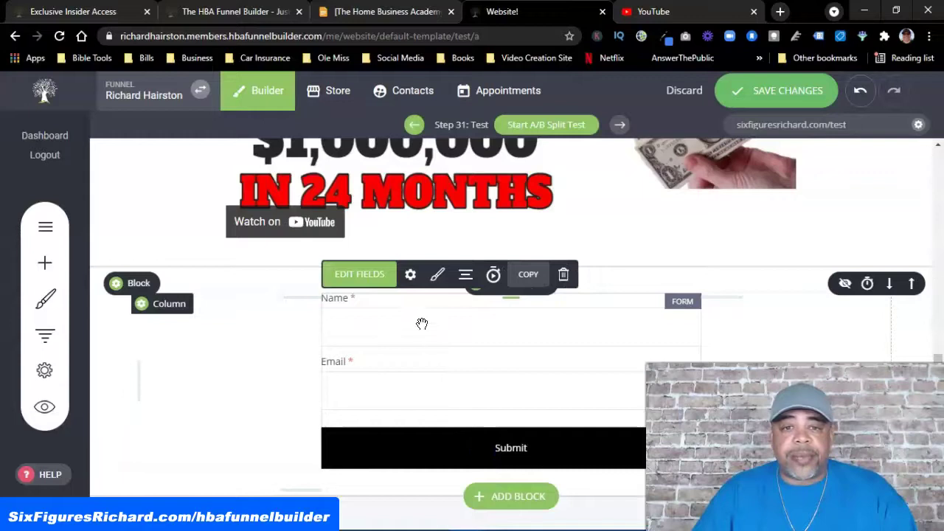
Make the form's Submit button colour red
click(439, 286)
click(690, 354)
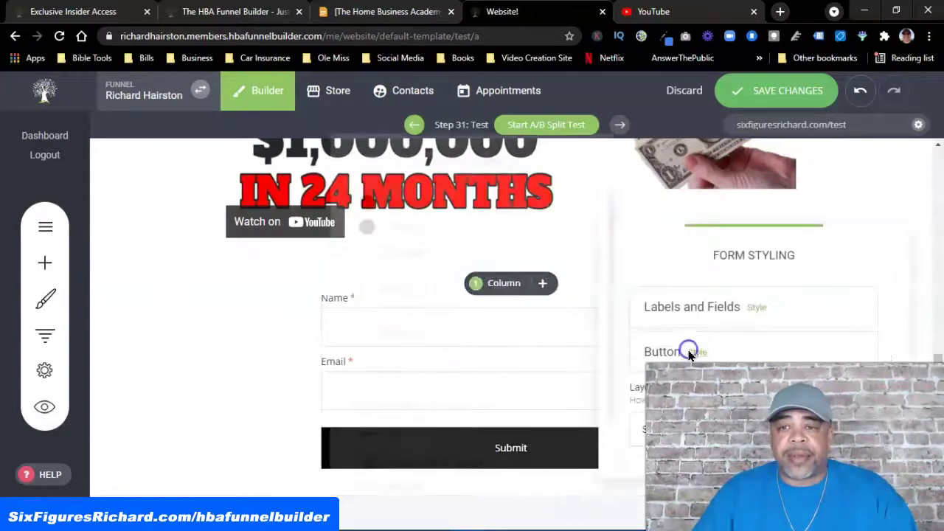
drag(499, 199, 212, 162)
click(61, 194)
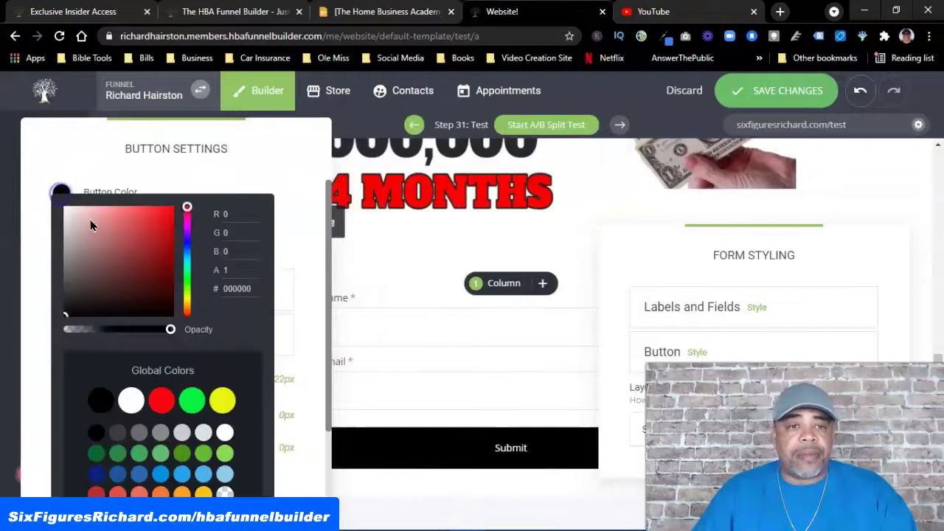
click(165, 399)
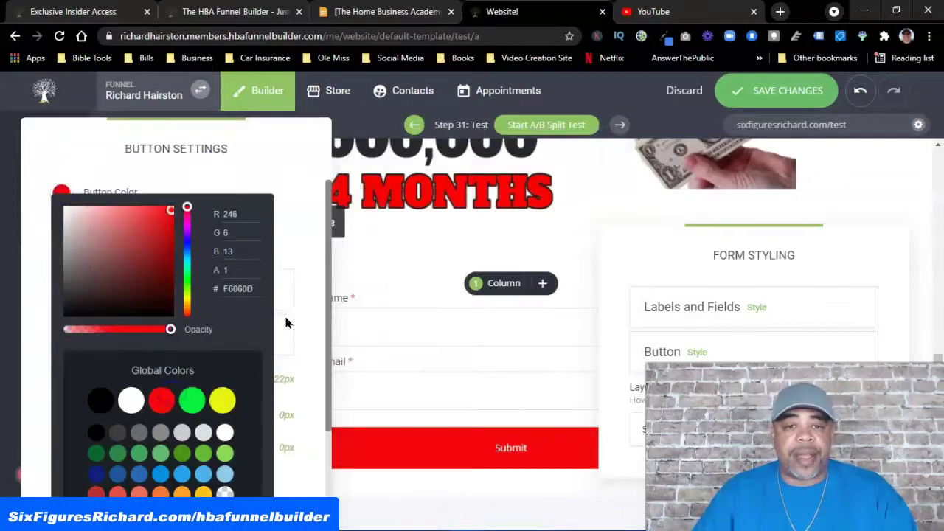
click(295, 208)
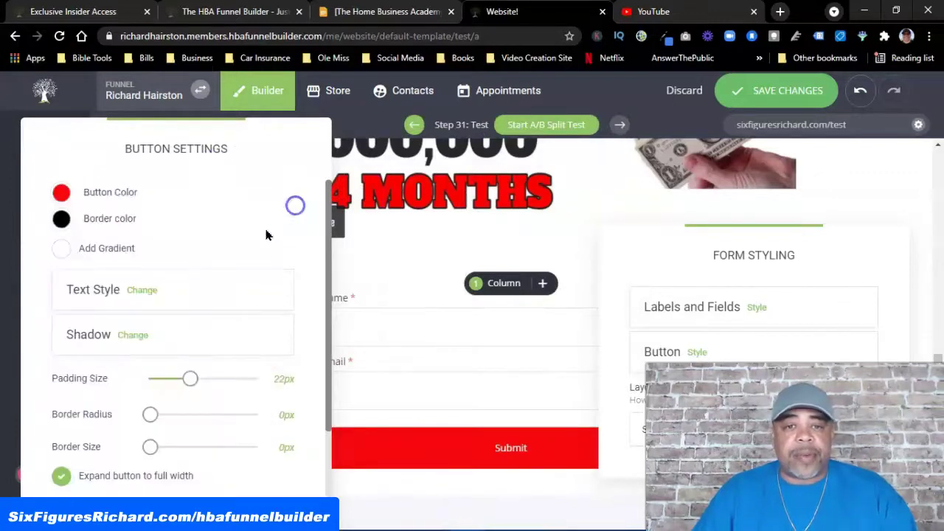
Set the Submit button text to Arial at 30px
click(145, 290)
click(251, 279)
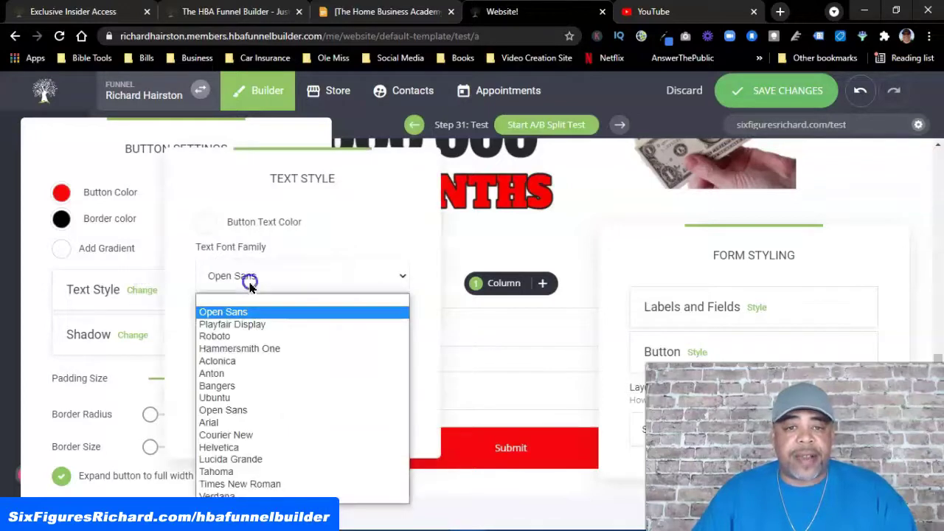
click(218, 424)
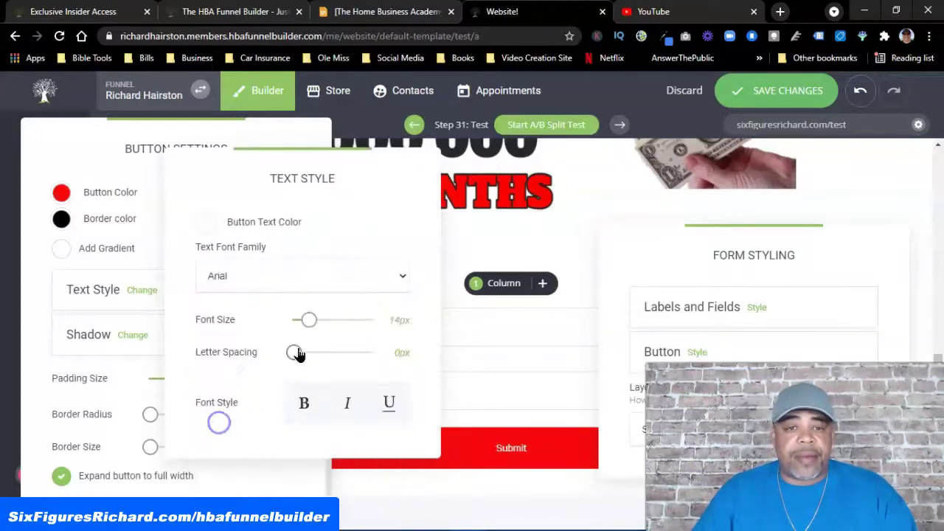
drag(312, 320, 333, 317)
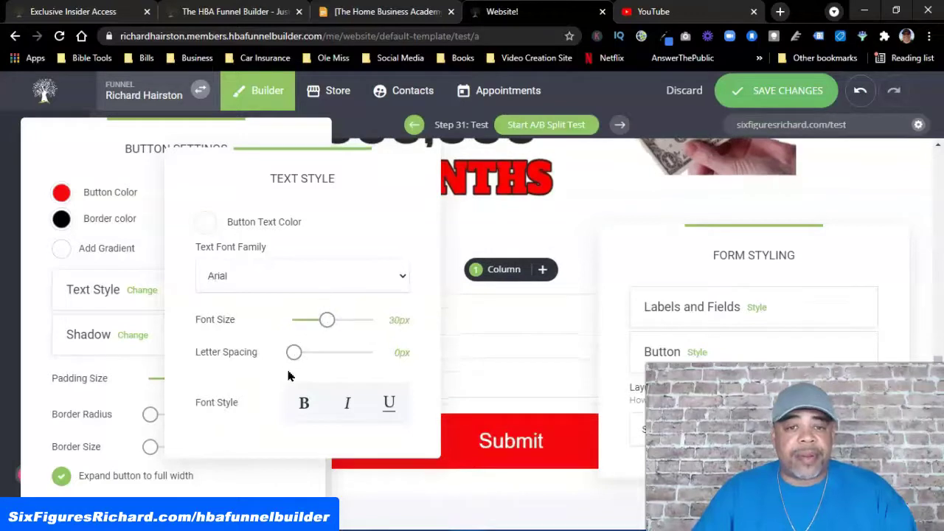
click(128, 190)
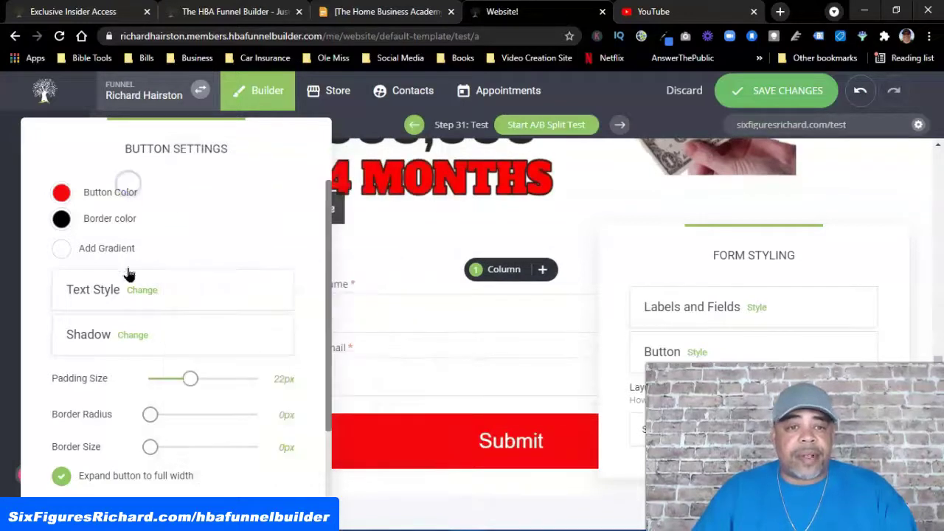
Reduce the button padding to about 9px and round its corners
drag(188, 379, 165, 378)
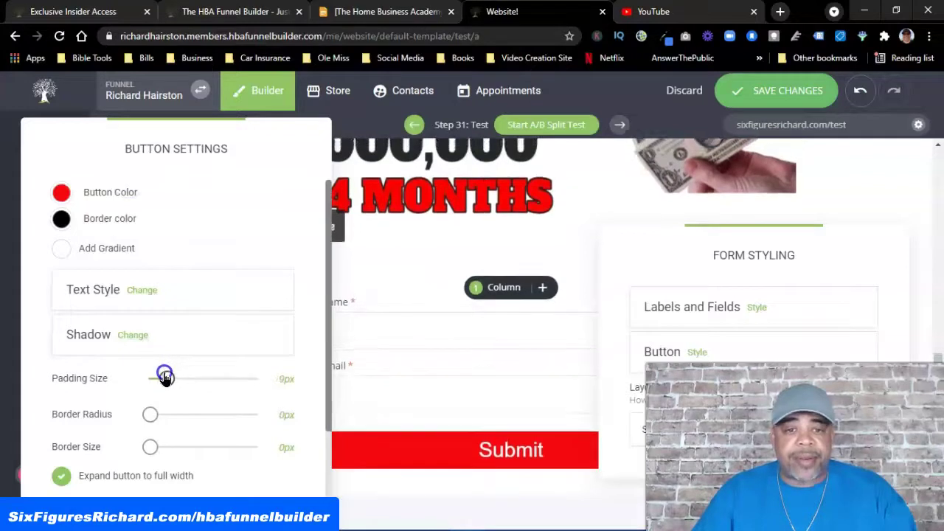
drag(151, 413, 189, 414)
click(388, 244)
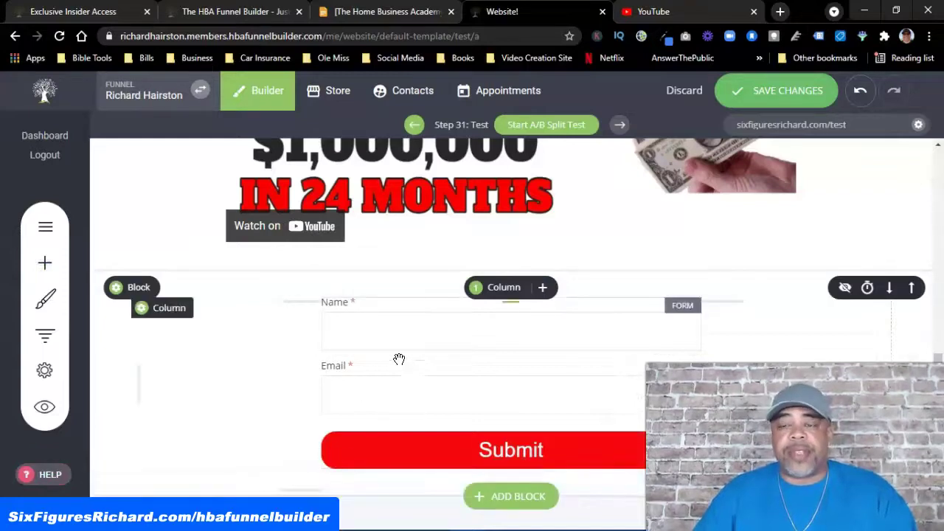
Save changes, view the Test page preview in a new tab, then return to the Website! tab
click(771, 91)
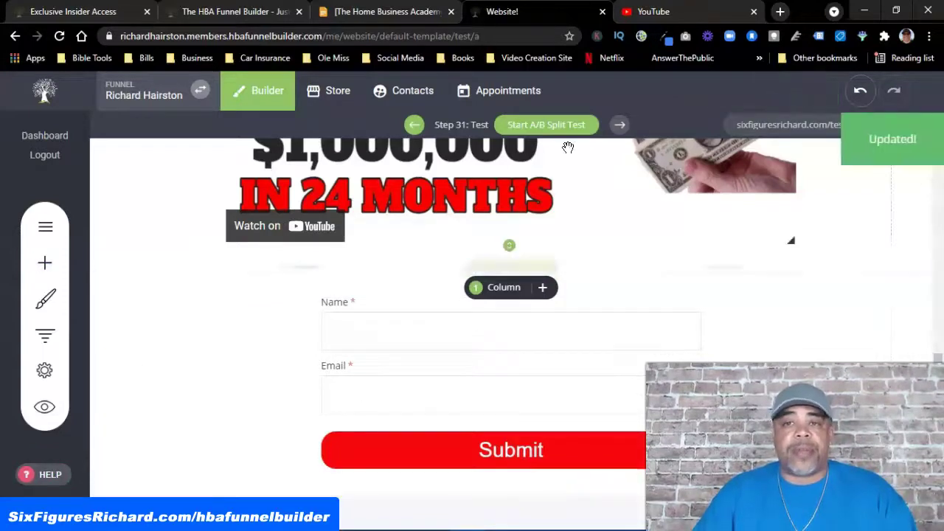
click(44, 410)
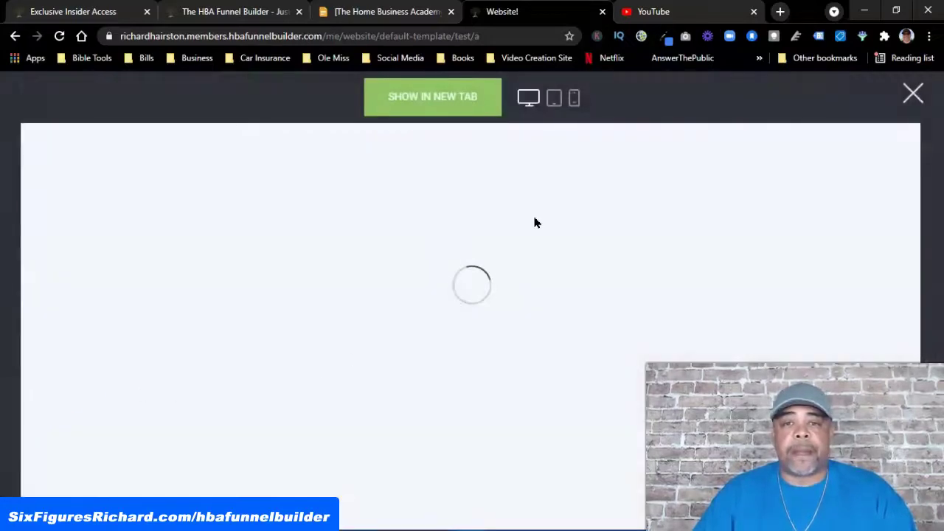
click(434, 105)
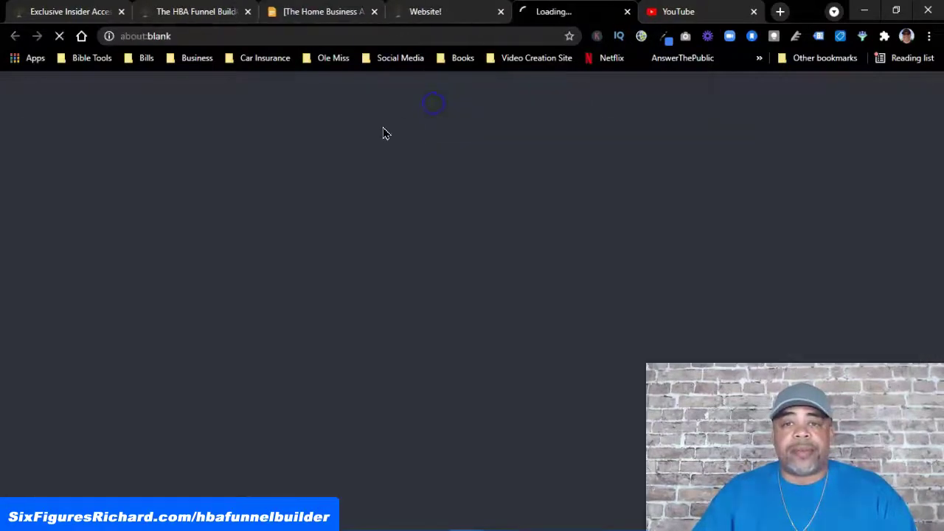
scroll(205, 233, down, 3)
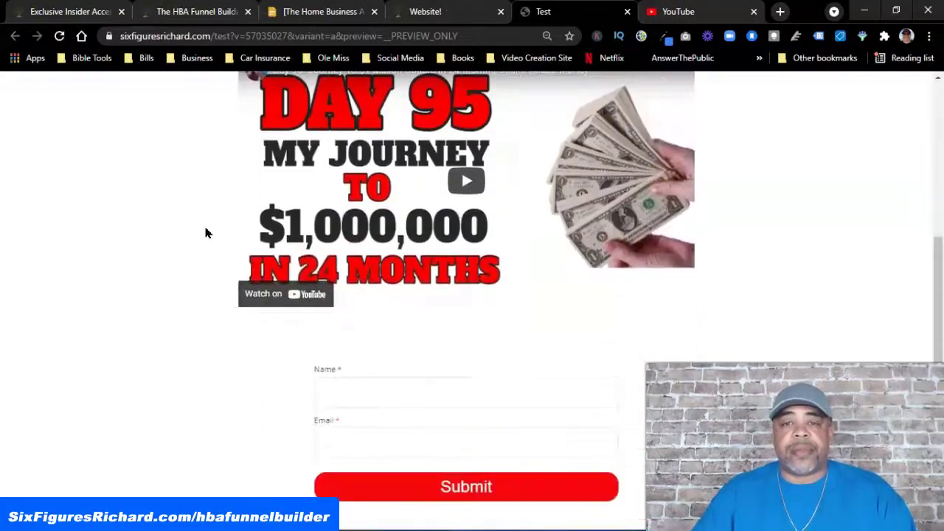
scroll(207, 232, up, 3)
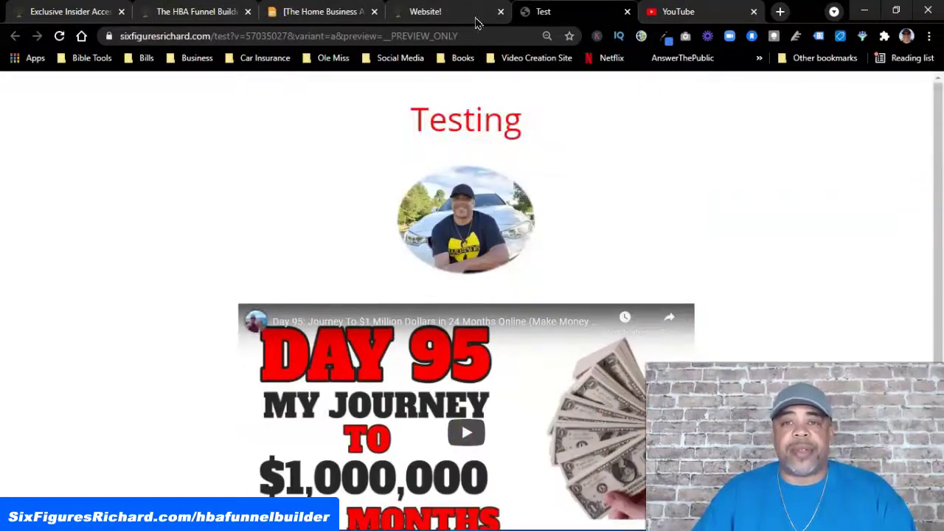
click(475, 22)
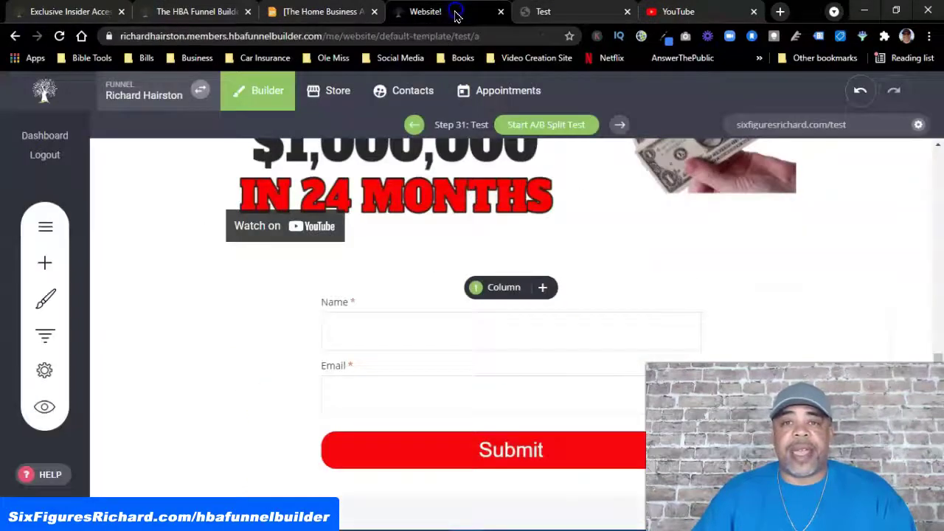
Place a Progress Bar widget directly under the Testing heading
click(43, 267)
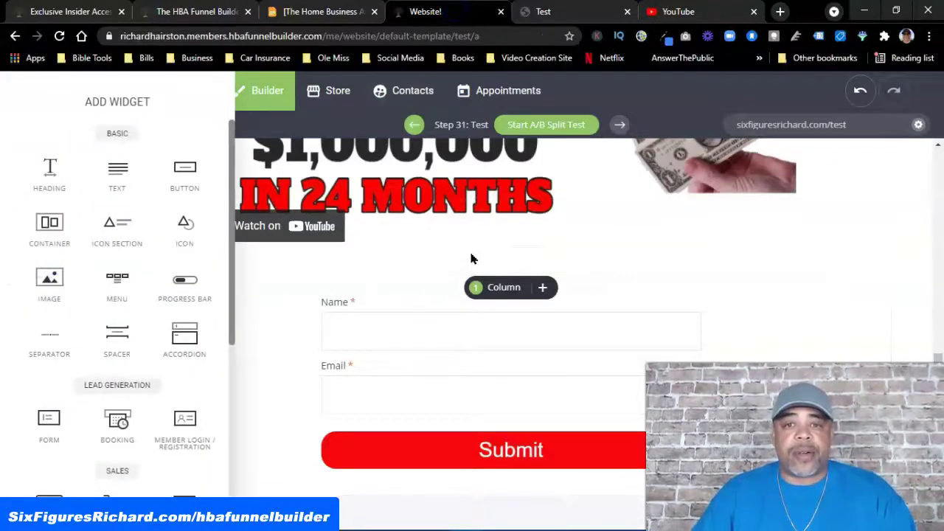
click(264, 296)
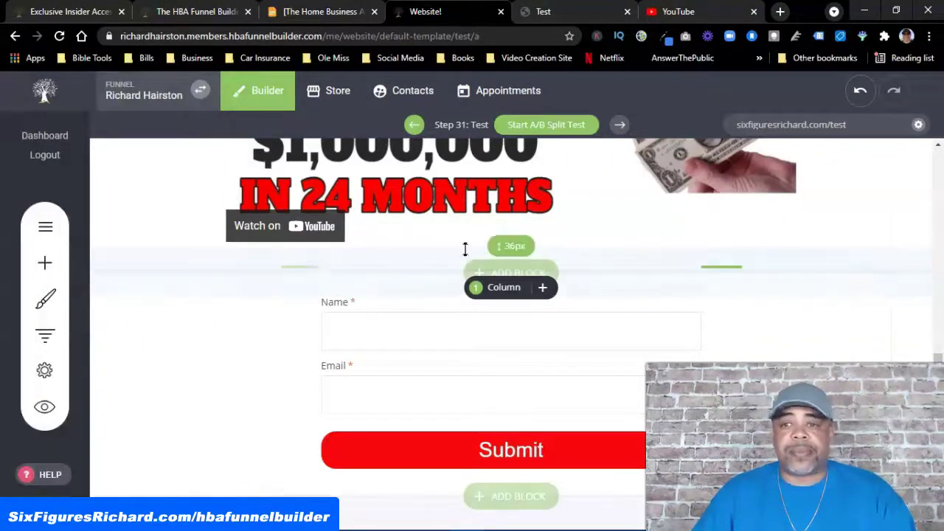
scroll(697, 255, up, 4)
scroll(730, 266, up, 3)
scroll(636, 297, down, 3)
scroll(636, 297, up, 3)
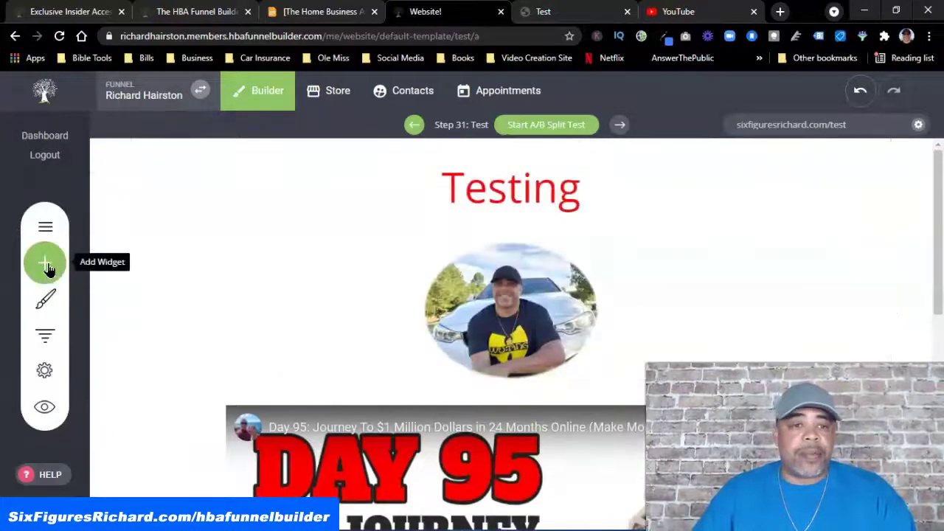
click(46, 266)
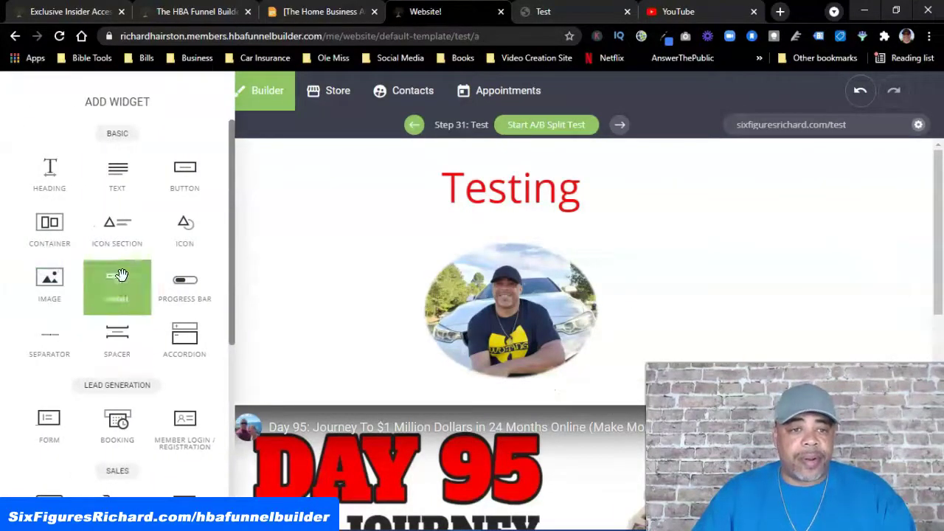
drag(185, 298, 547, 248)
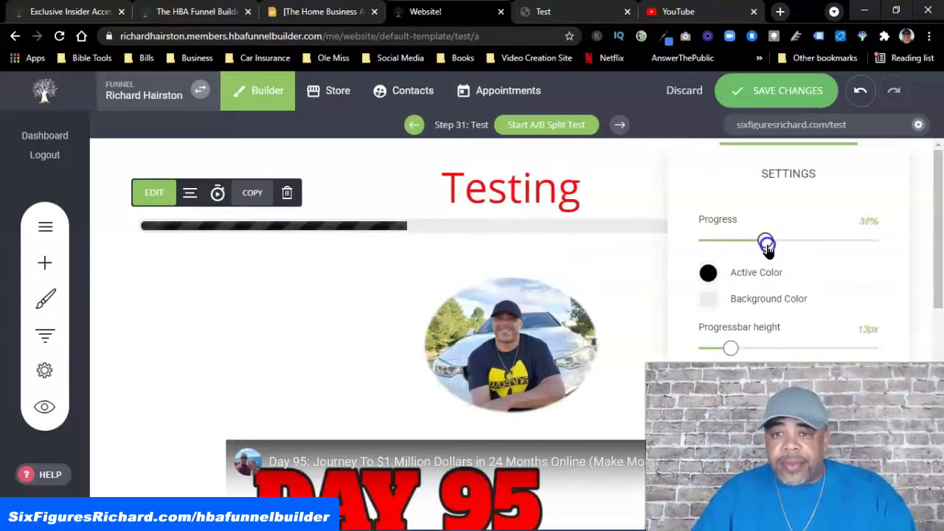
Set the progress bar to 52% with a red active colour and save the page
drag(773, 247, 796, 249)
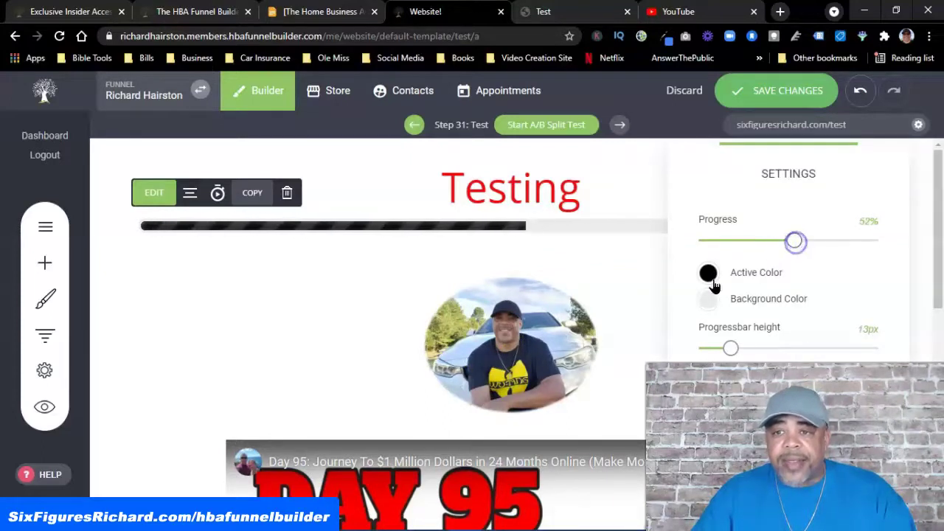
click(710, 277)
click(817, 211)
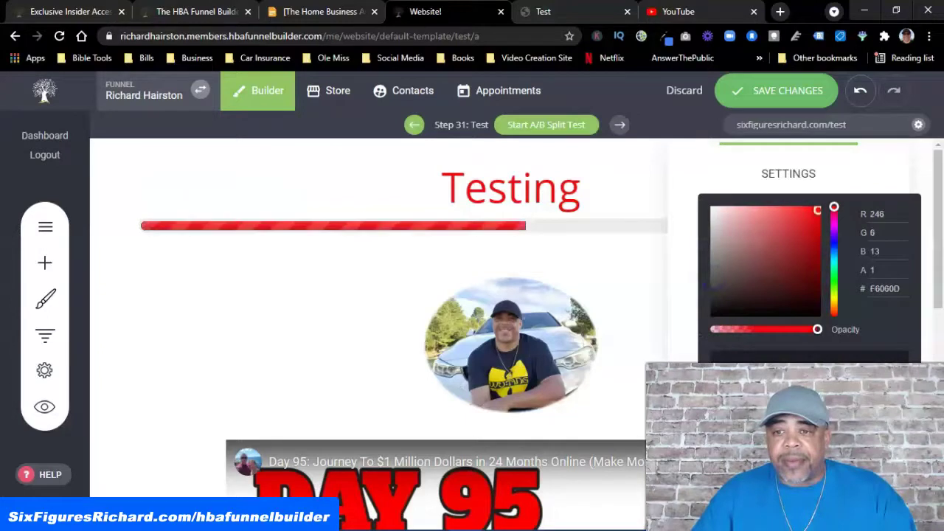
click(659, 287)
click(696, 261)
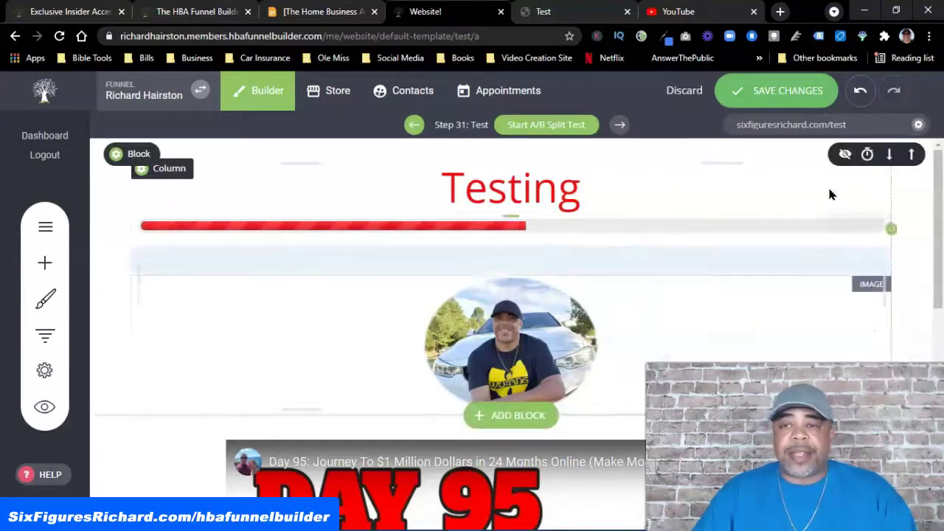
click(775, 90)
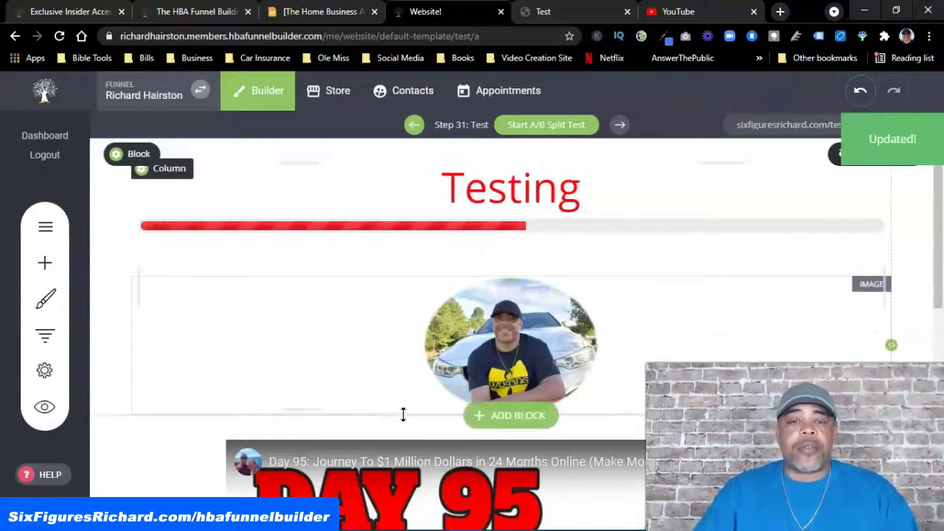